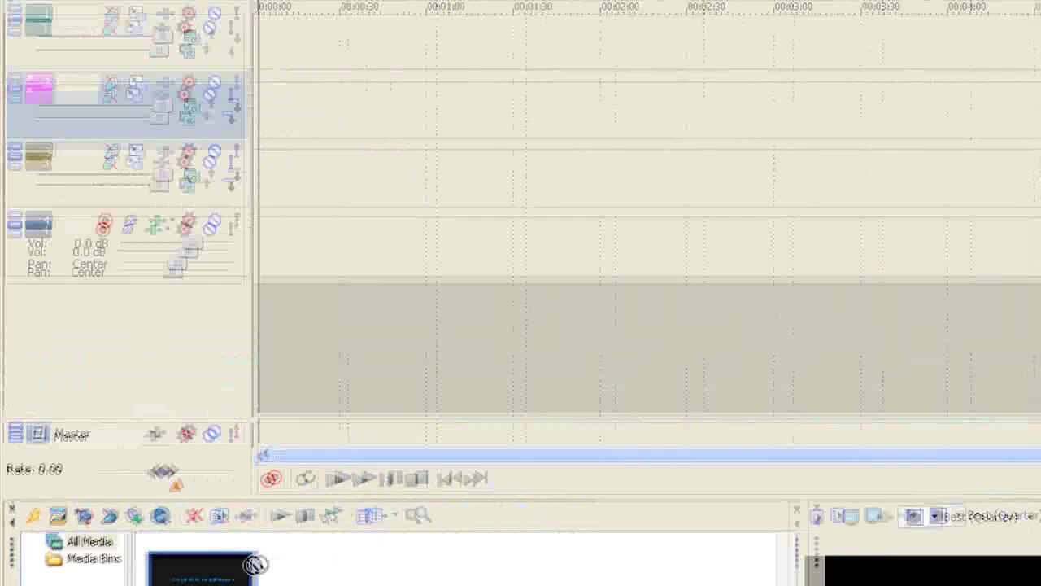
Drop the basketball clip onto tracks 1 and 2, then delete empty tracks 3 and 5
left_click_drag(305, 552, 502, 92)
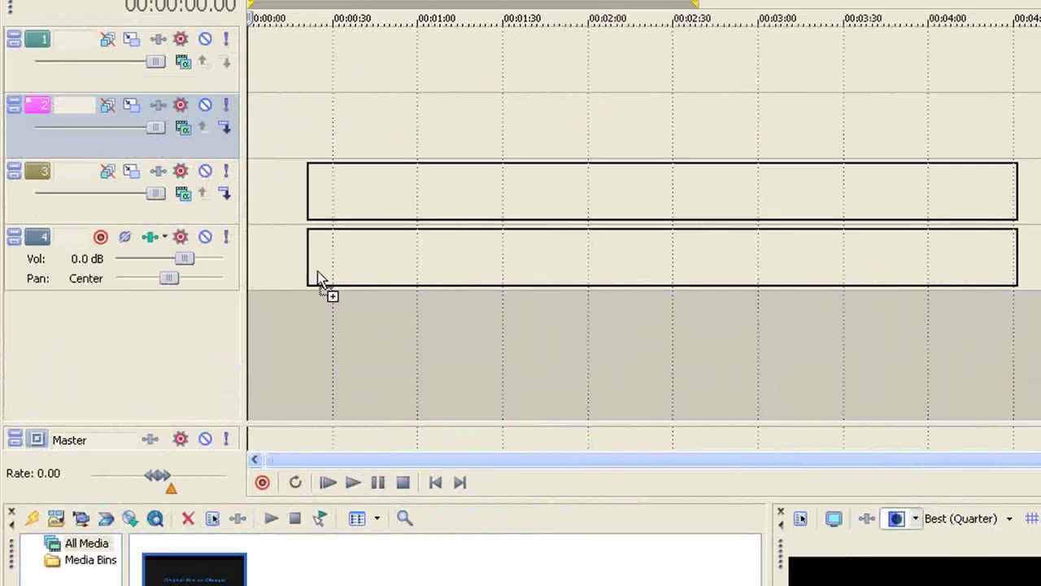
left_click_drag(319, 279, 260, 27)
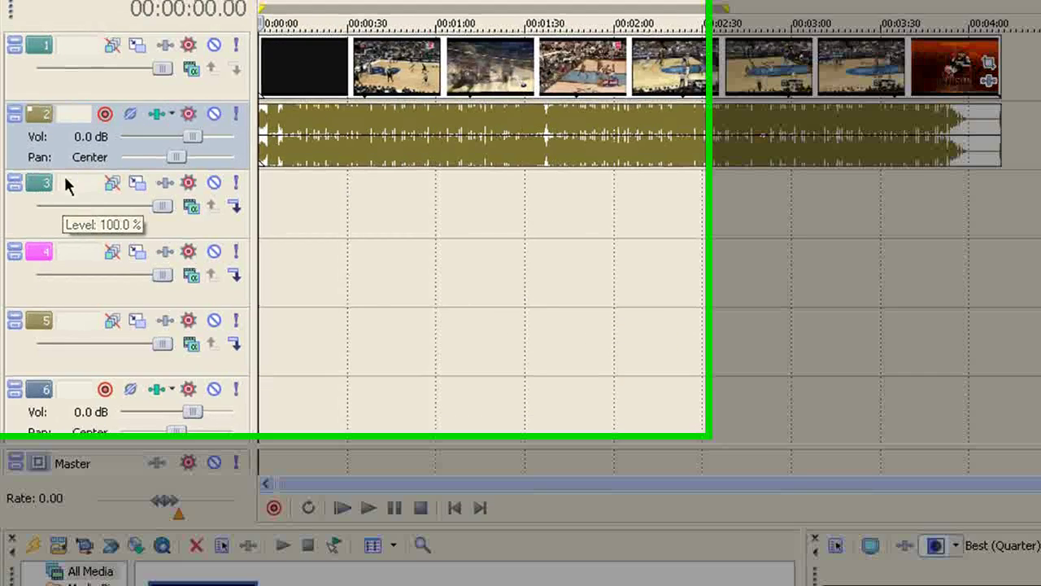
left_click(33, 205)
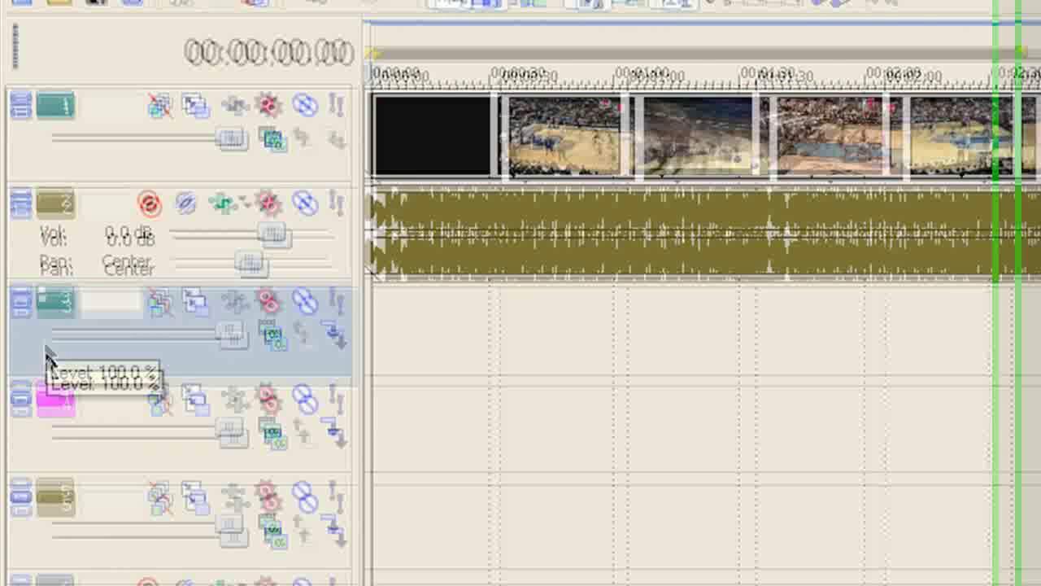
key("Delete")
left_click(62, 472)
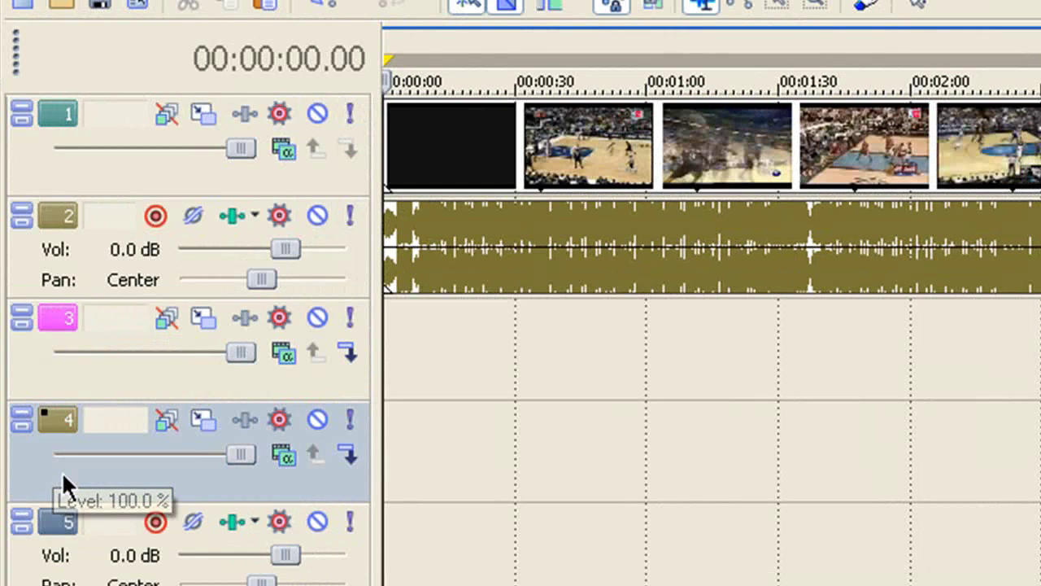
left_click(74, 569)
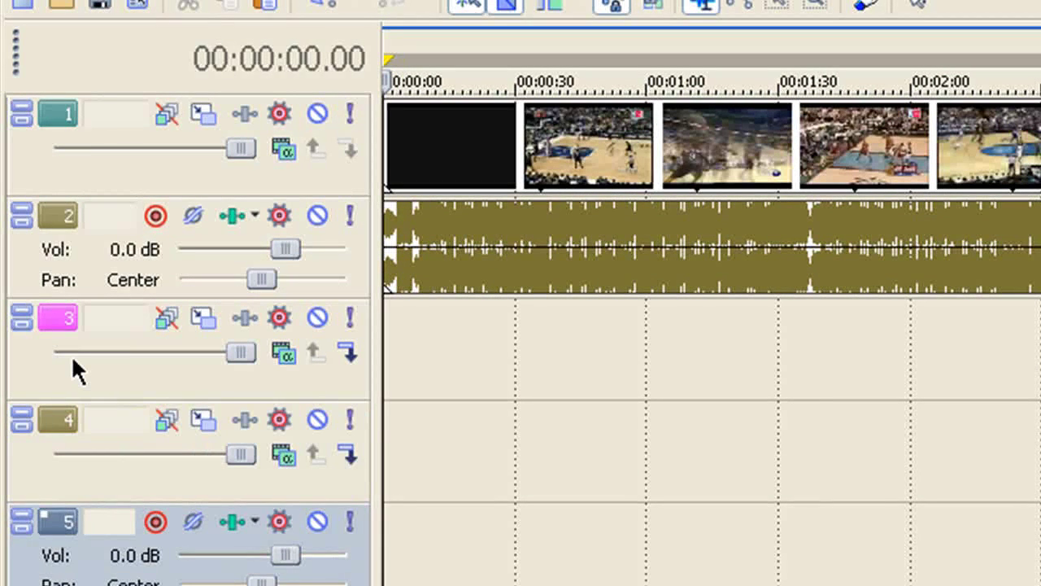
key("Delete")
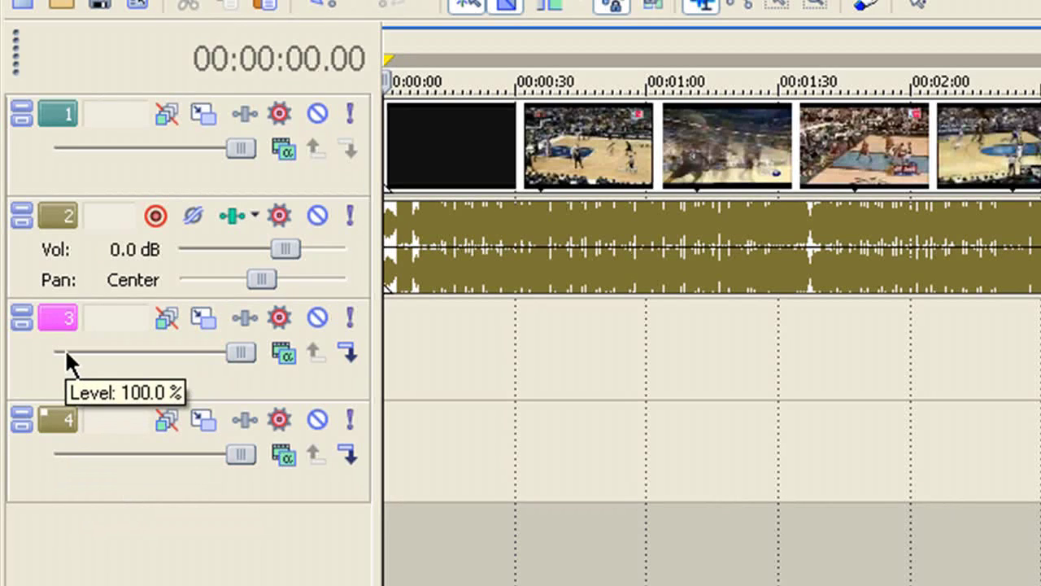
Delete the remaining empty tracks below the clip's video and audio
scroll(65, 351, "down", 1)
left_click(16, 384)
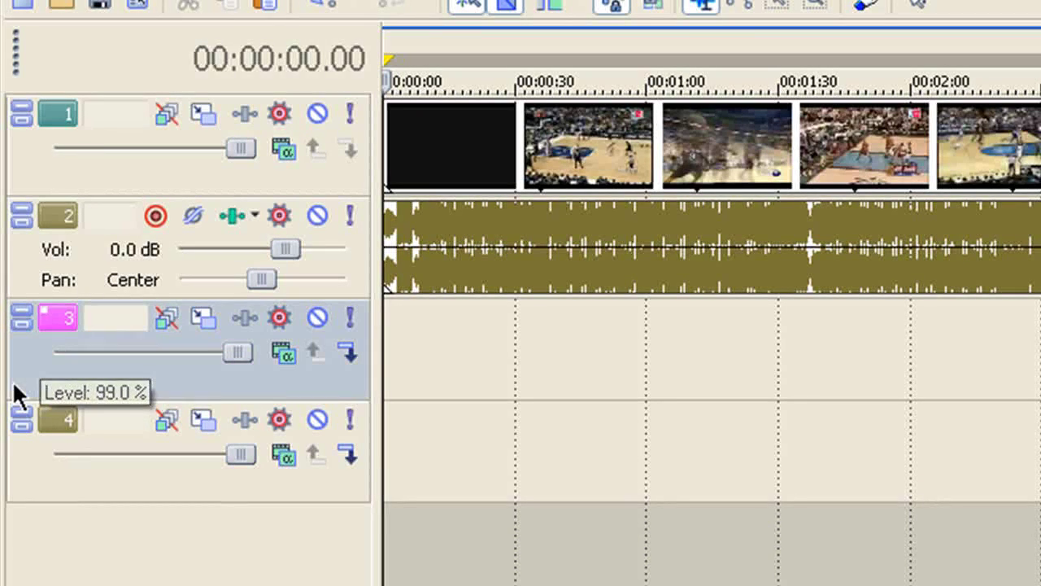
key("Delete")
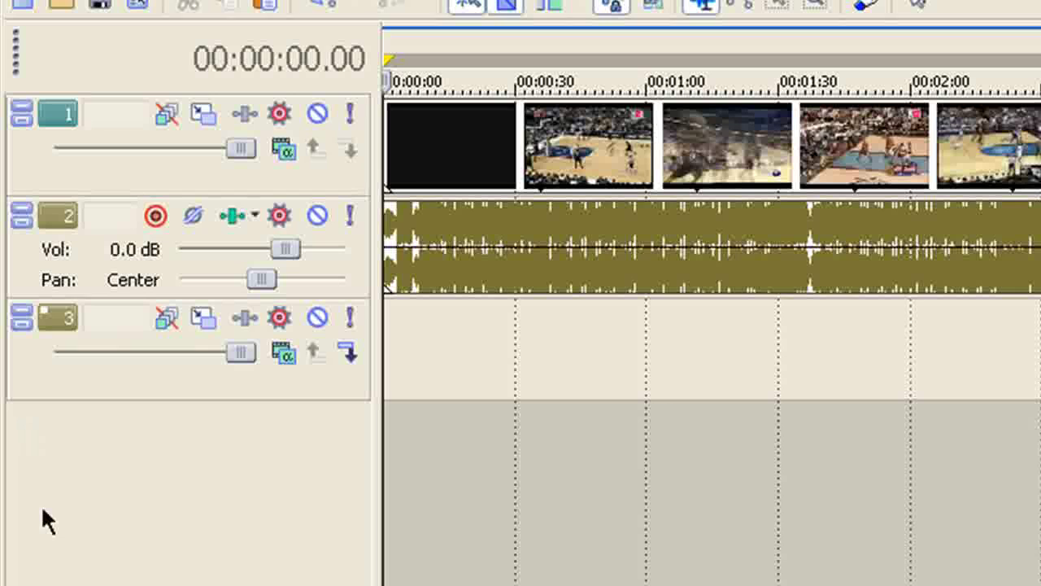
left_click(54, 373)
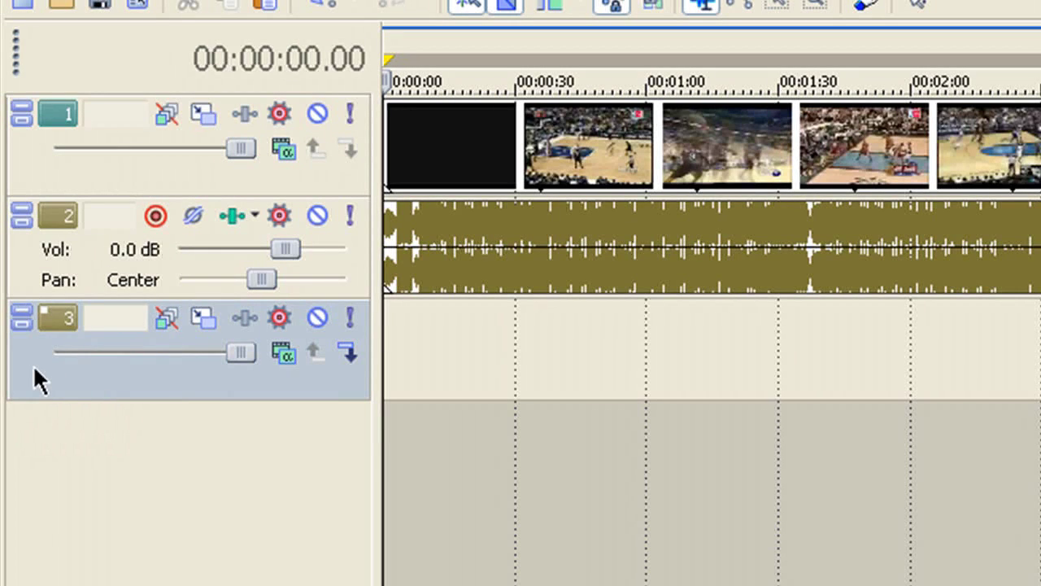
key("Delete")
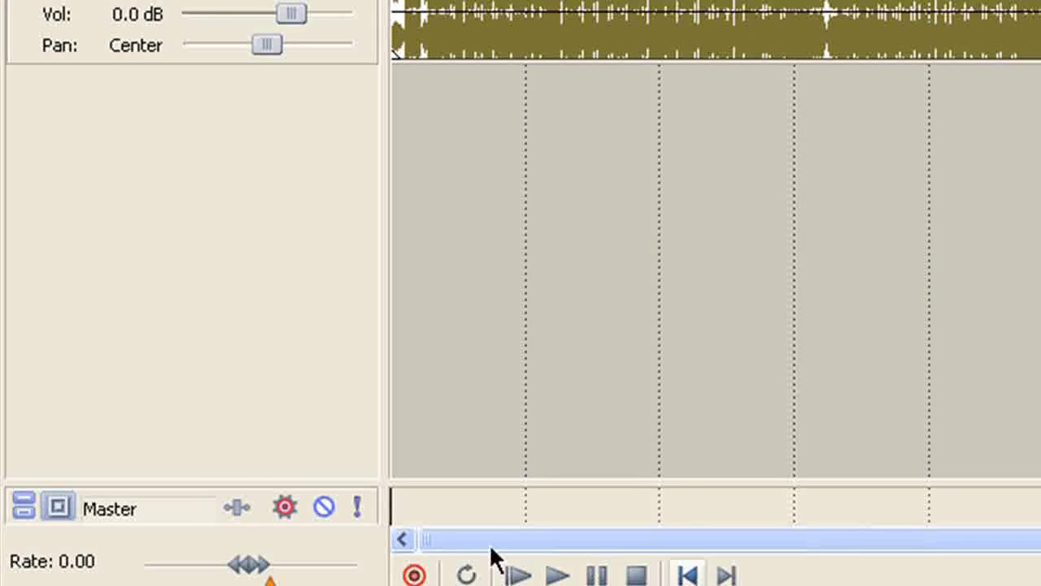
Play back the basketball timeline from 00:00:00 to check the footage
left_click(553, 574)
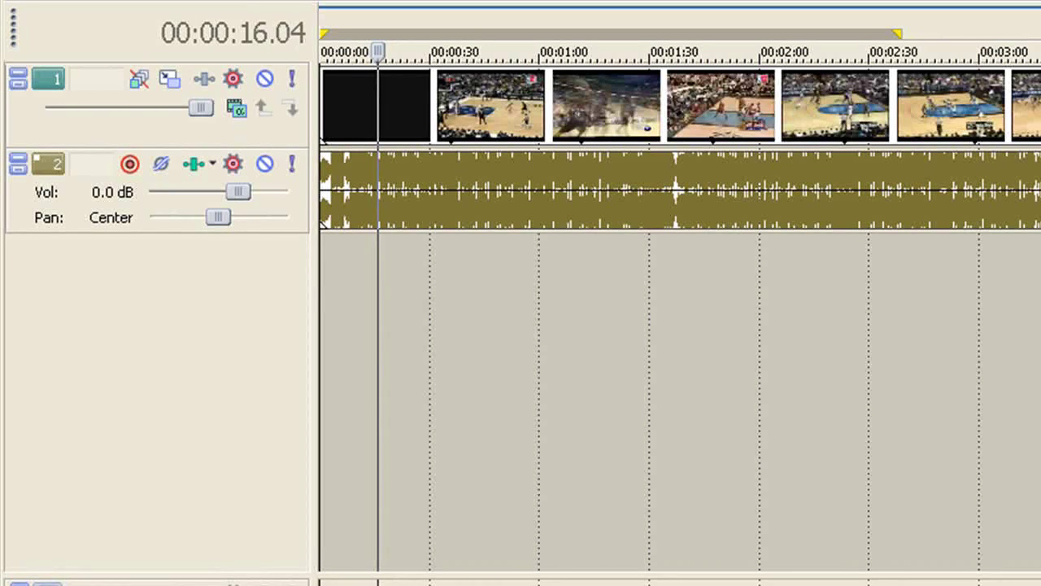
Stop playback and ripple-delete the black opening before 00:00:17.02
key("space")
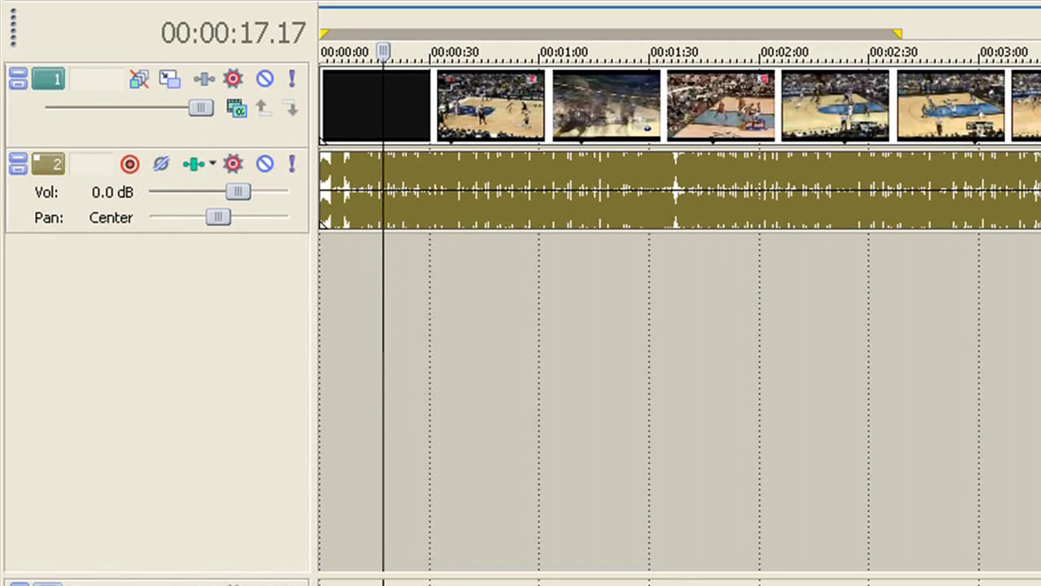
left_click(382, 91)
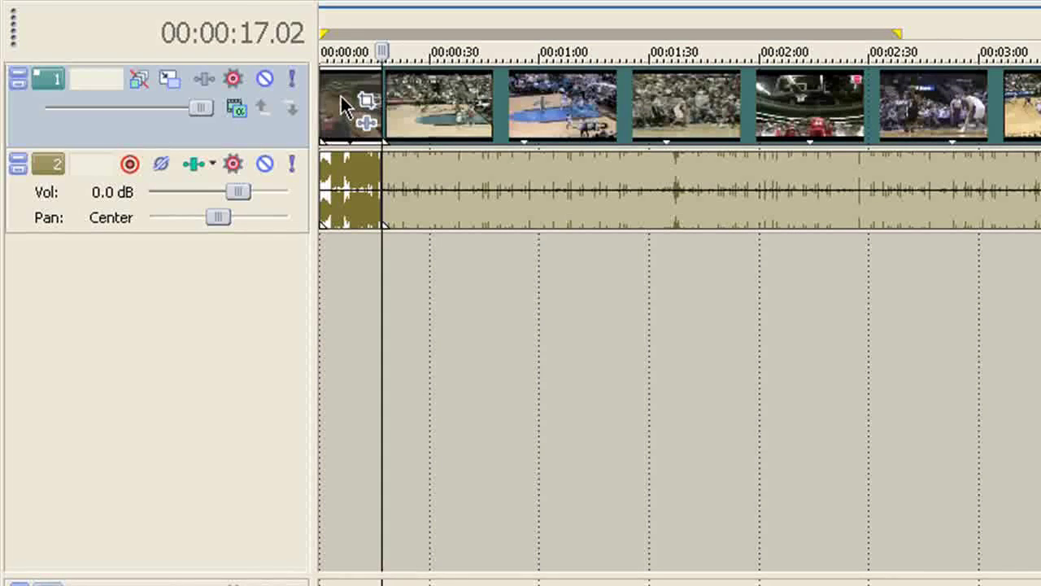
left_click(341, 96)
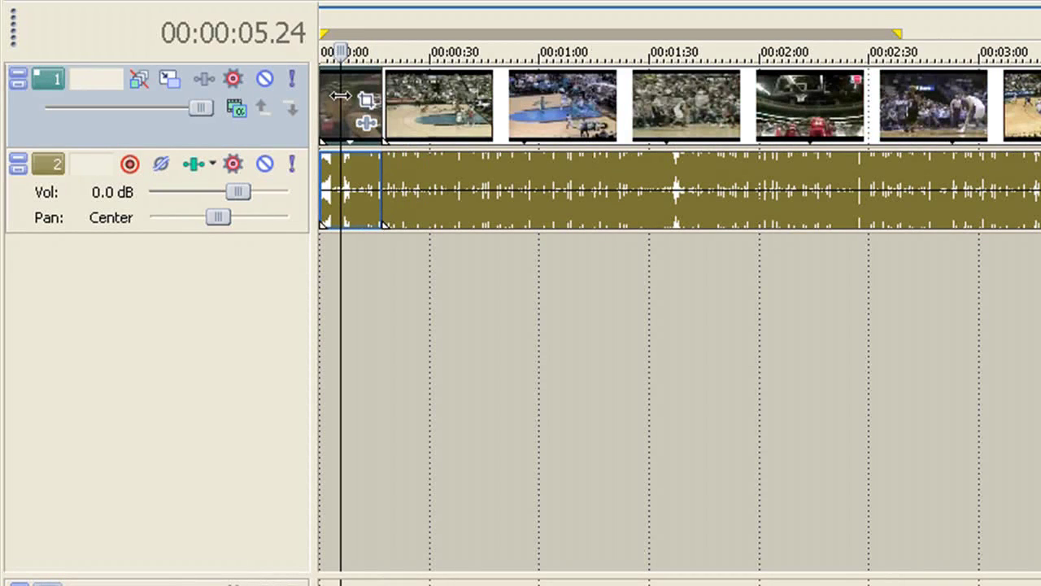
key("Delete")
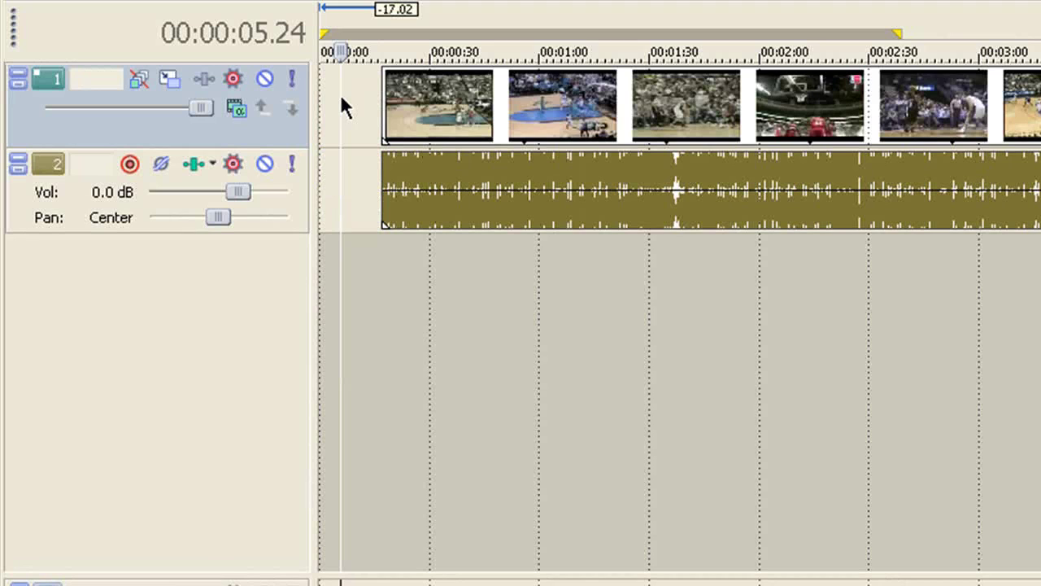
key("f")
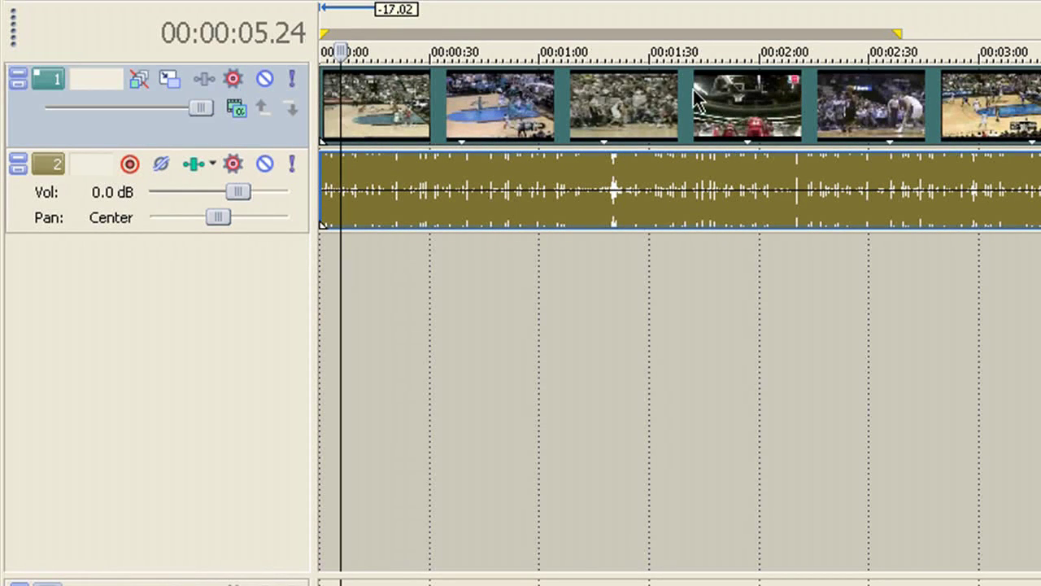
Split the video and audio at 1:06 and 2:16
left_click(560, 110)
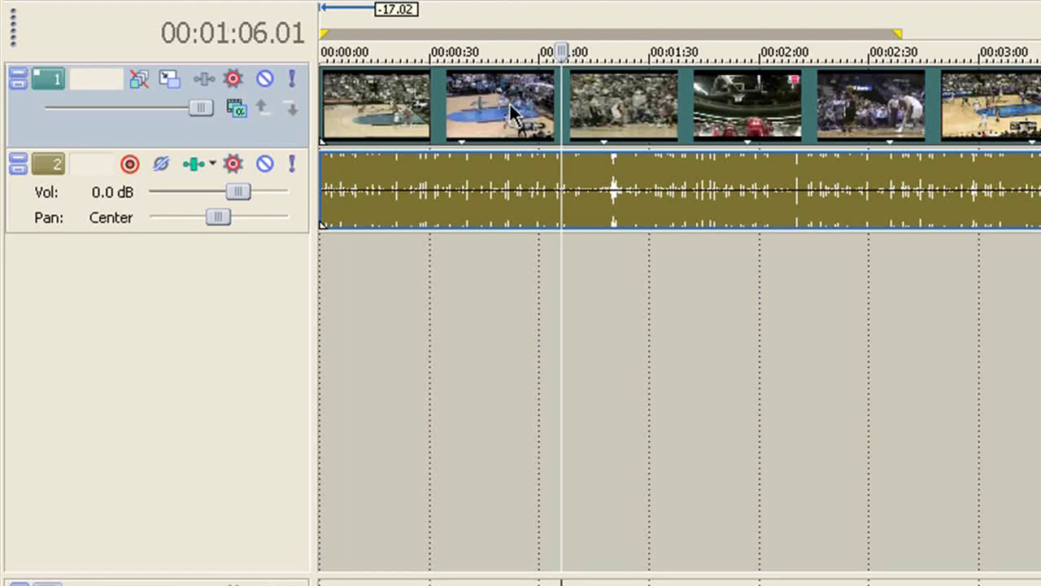
key("s")
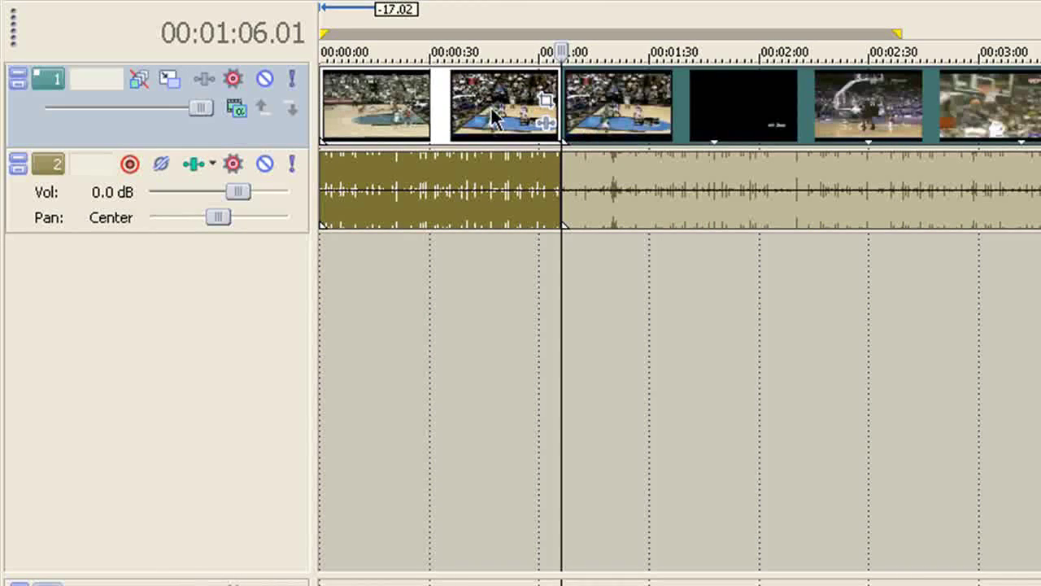
left_click(492, 114)
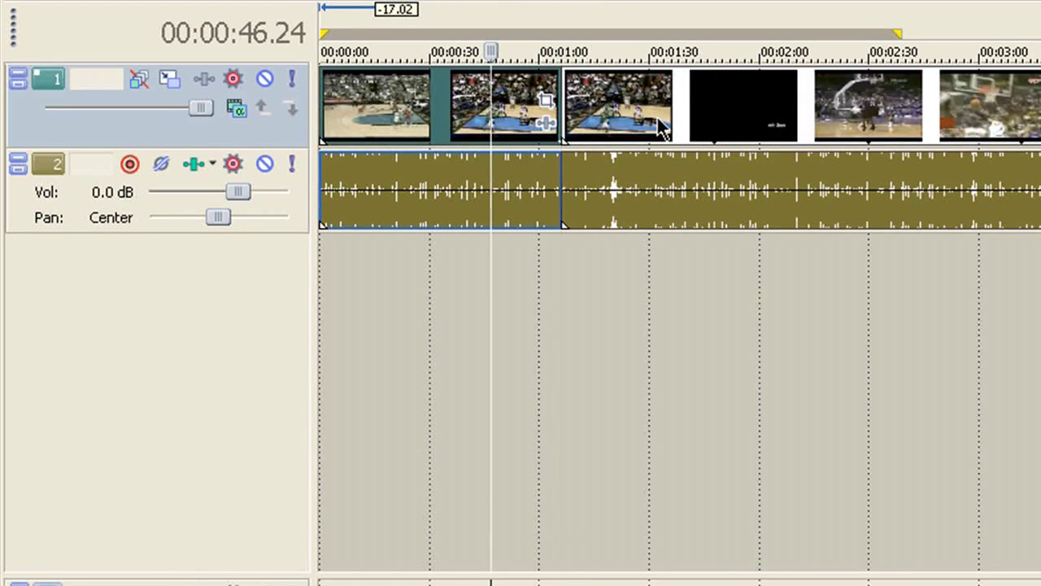
left_click(827, 112)
left_click(818, 110)
key("s")
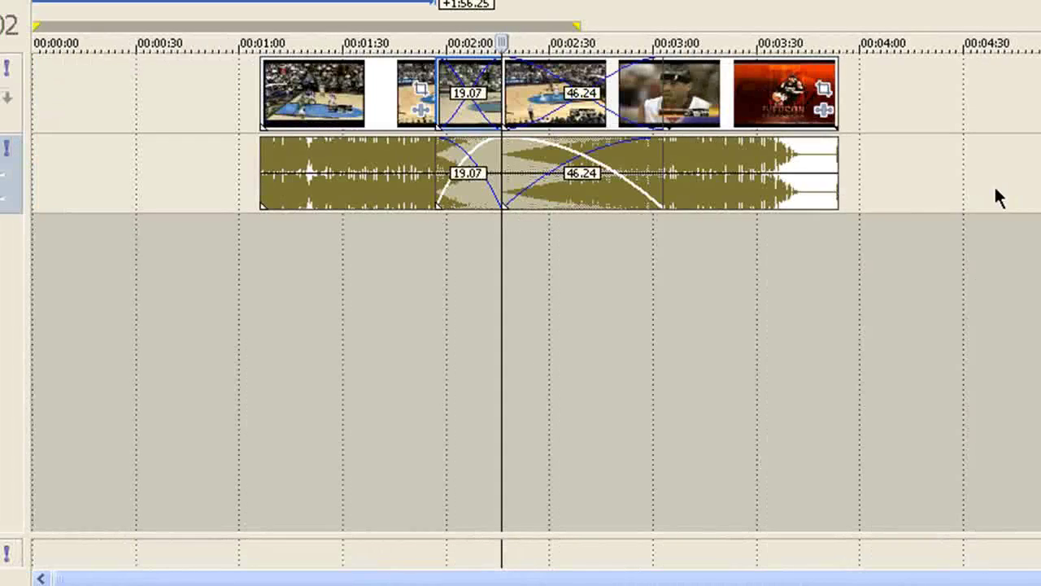
Slide the first audio event right to about 4:30 so it crossfades with the later audio
left_click_drag(999, 198, 699, 155)
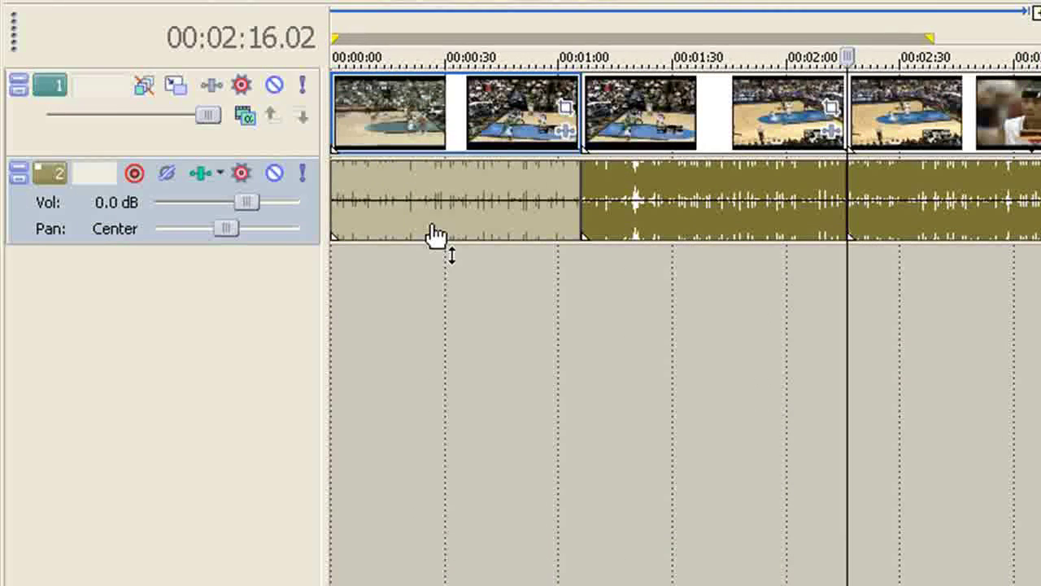
left_click(431, 171)
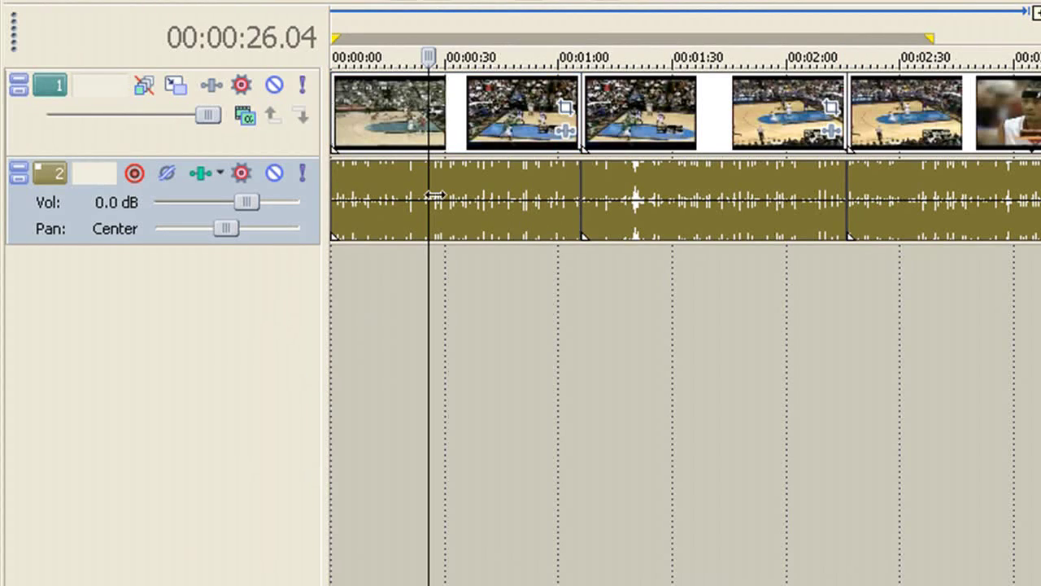
left_click(467, 202)
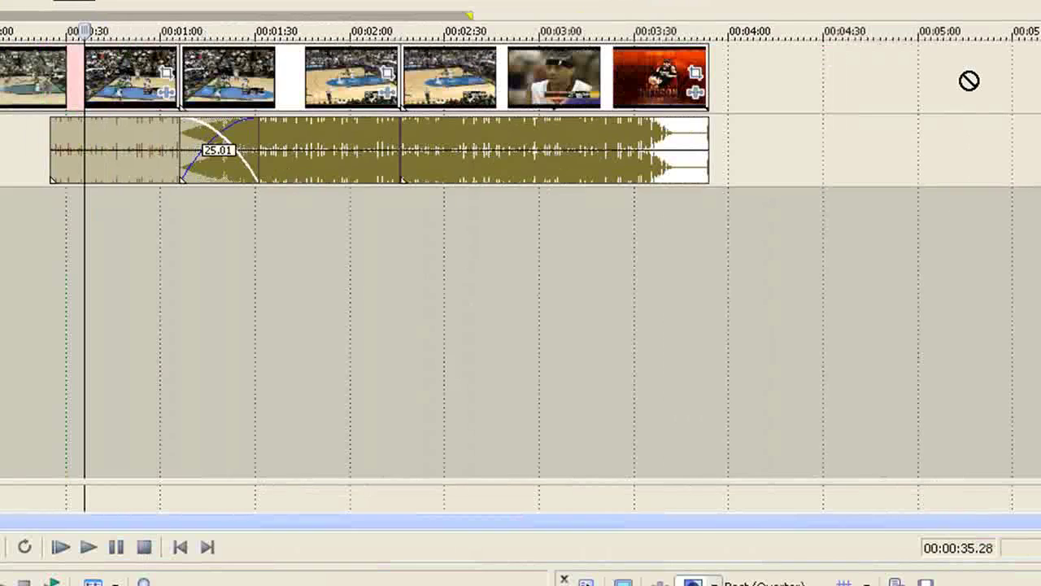
left_click_drag(122, 151, 1026, 156)
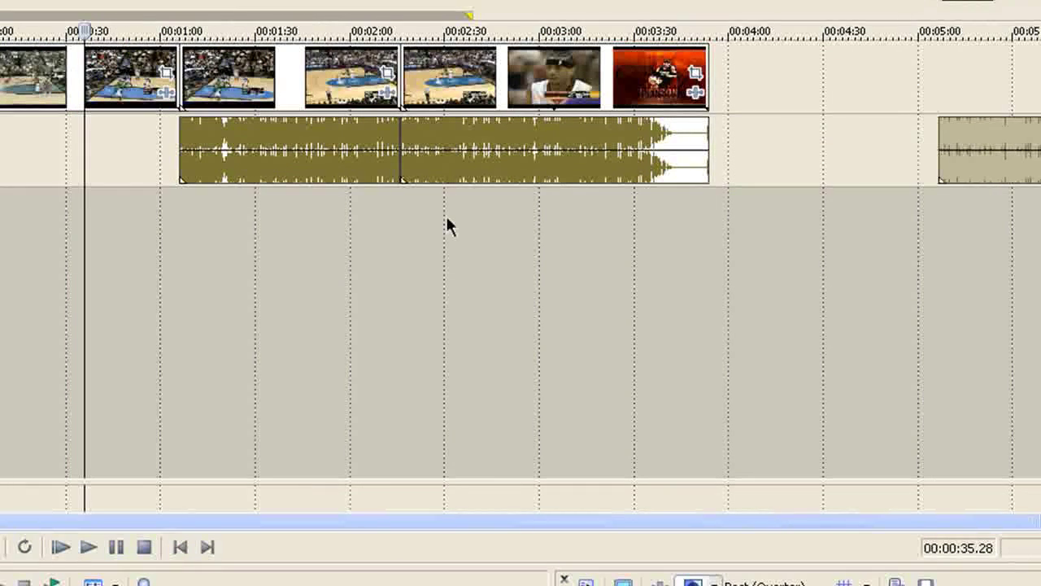
left_click(282, 157)
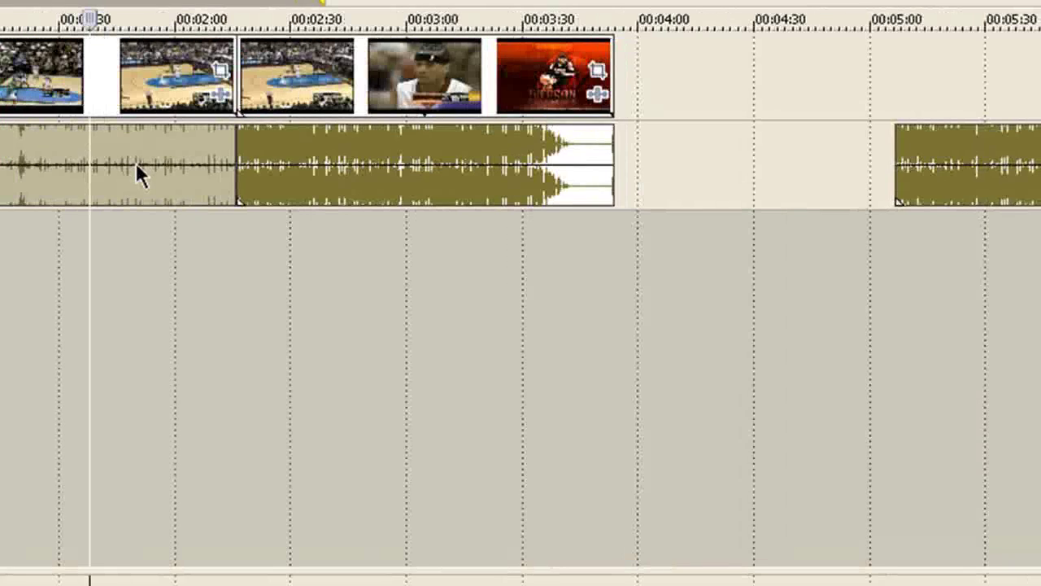
left_click_drag(136, 162, 900, 158)
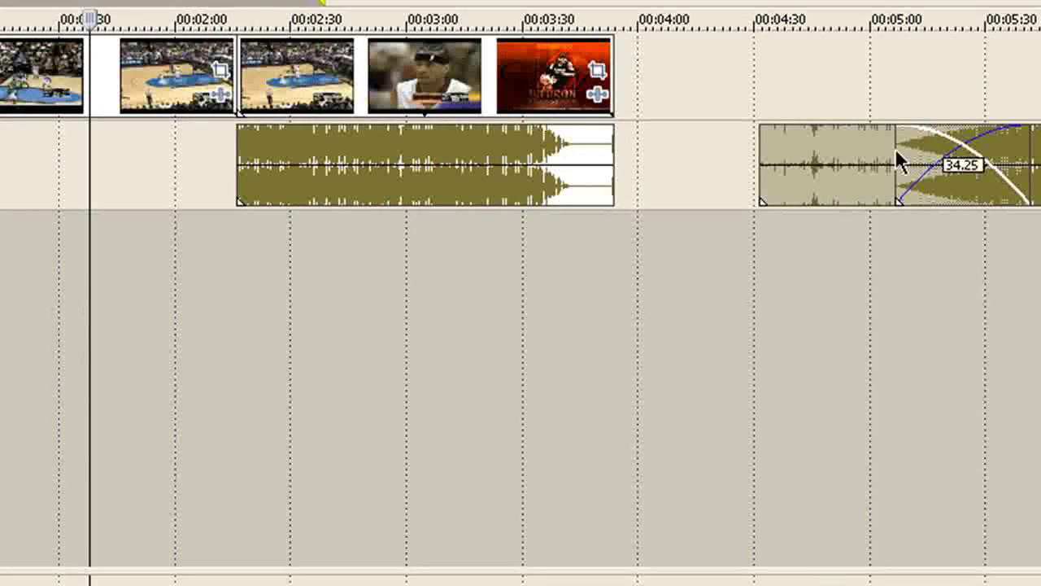
left_click(474, 160)
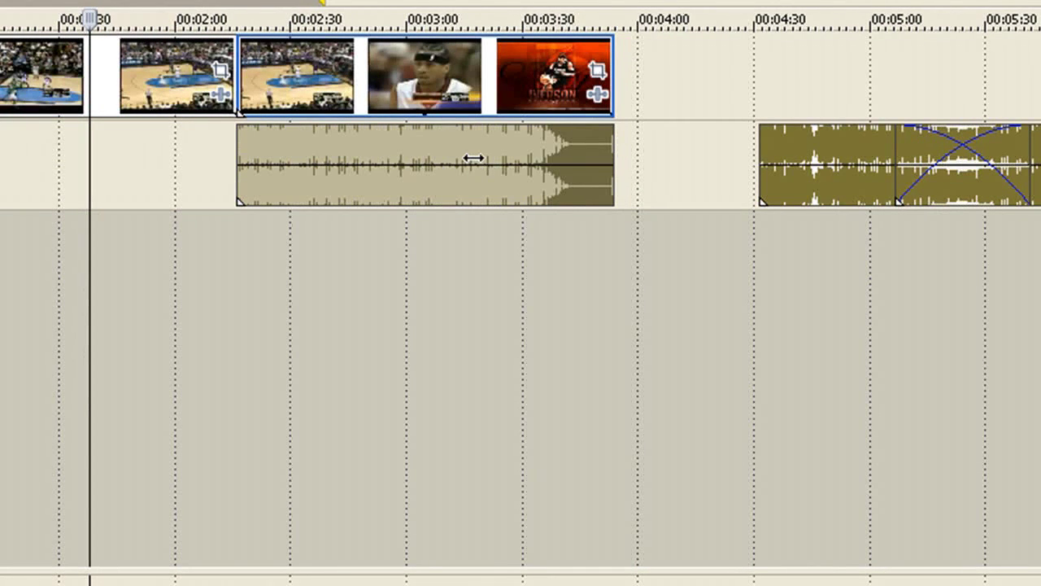
left_click(473, 158)
left_click_drag(445, 160, 902, 162)
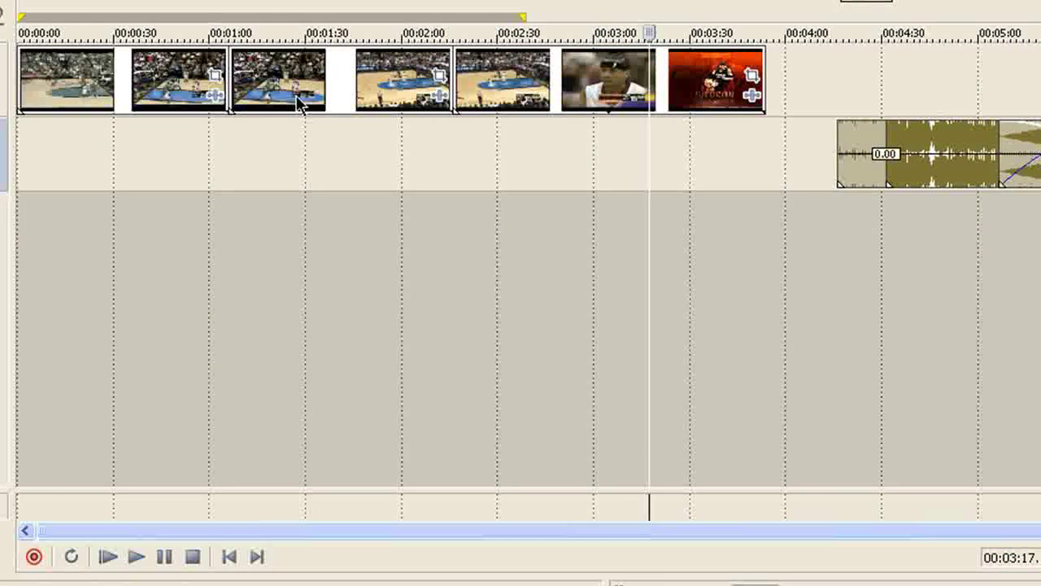
Move the track 1 clips down onto new video tracks 3 and 4
left_click_drag(309, 104, 119, 158)
left_click_drag(364, 203, 378, 353)
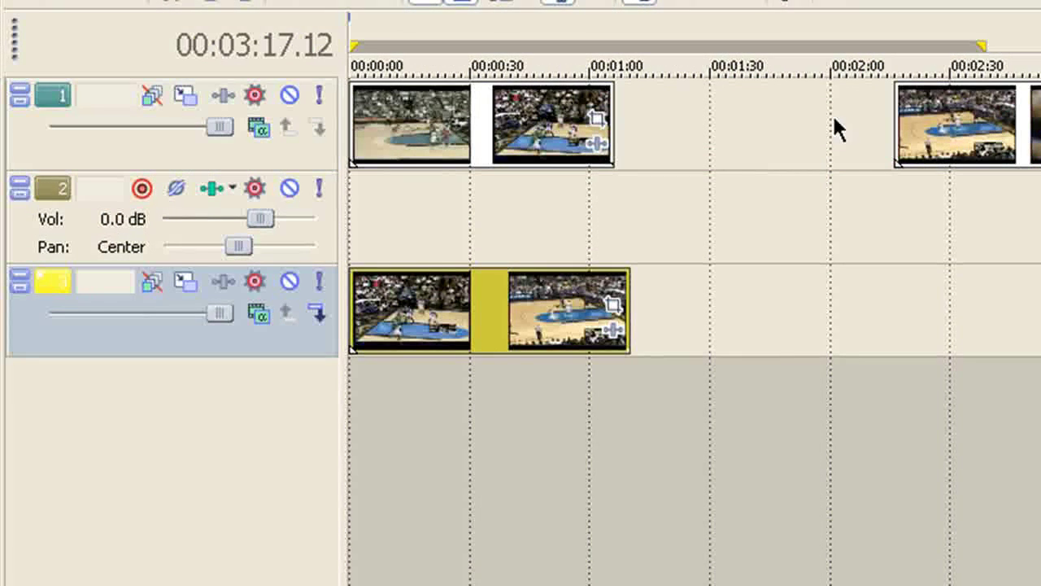
left_click_drag(956, 102, 220, 448)
left_click_drag(467, 391, 466, 399)
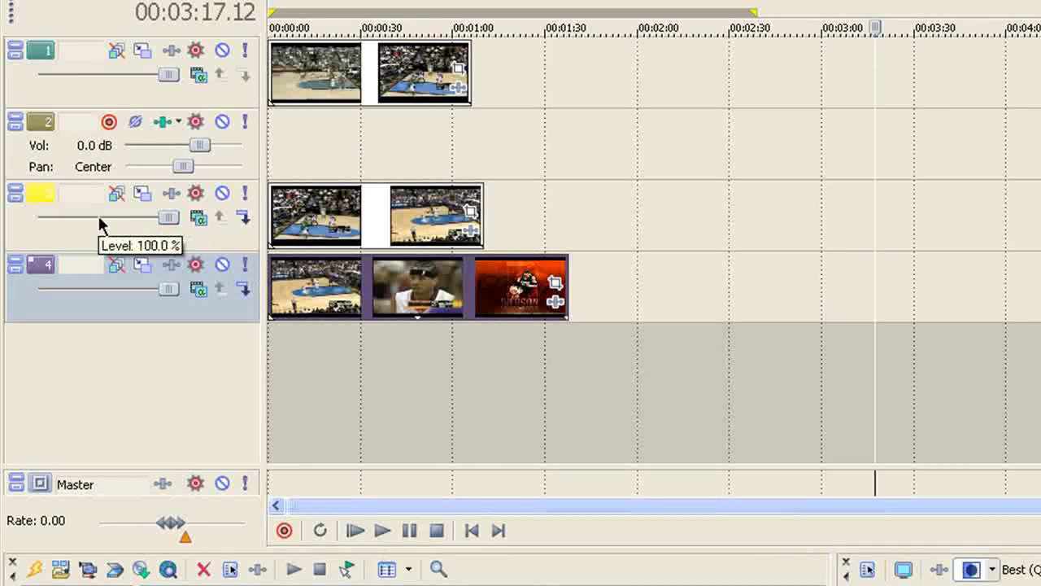
Reorder tracks 3 and 4 above the audio track and return to the start
left_click(99, 217)
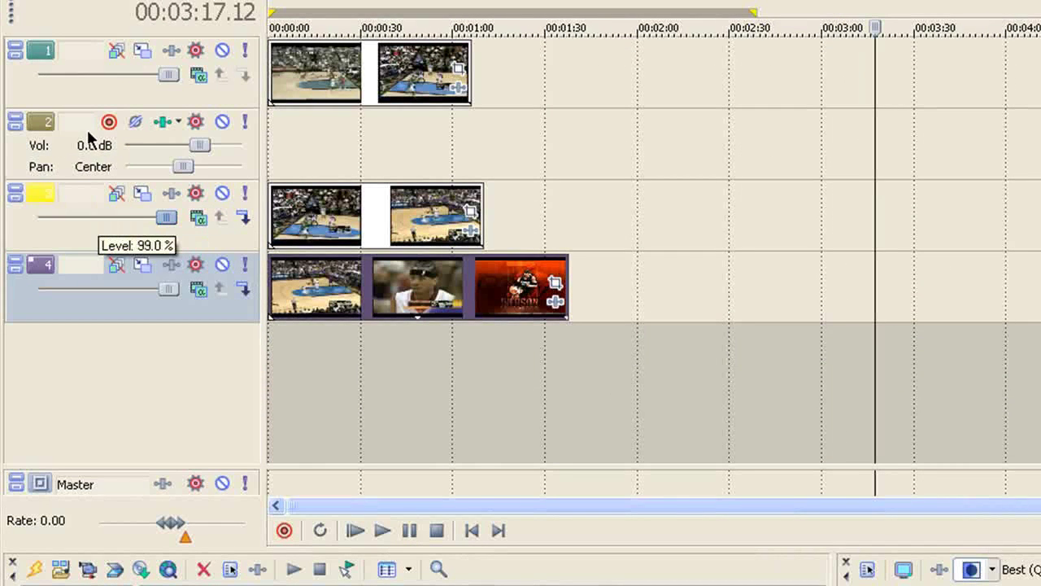
left_click(23, 226)
left_click_drag(23, 226, 29, 126)
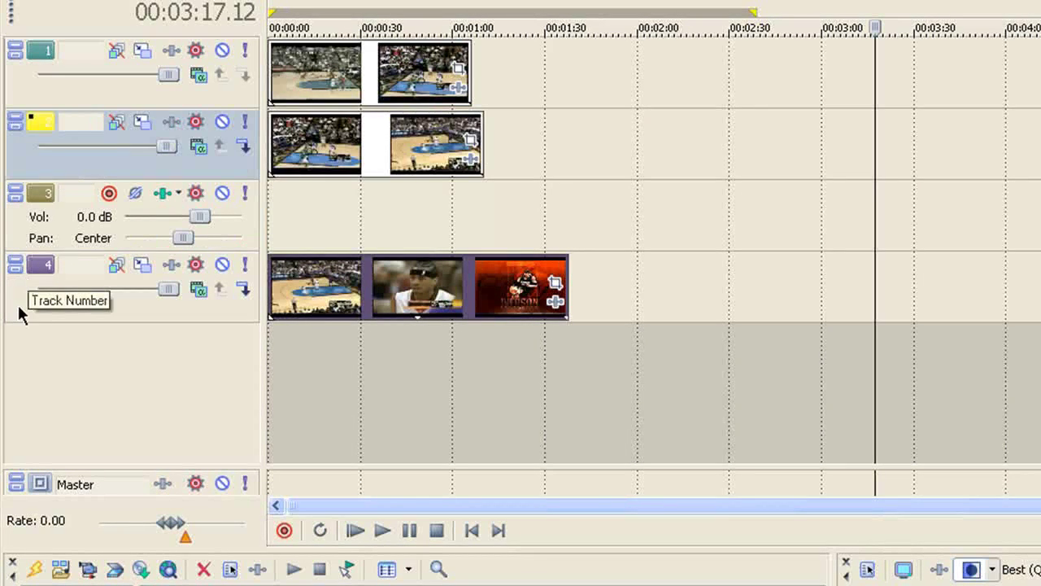
left_click_drag(21, 315, 47, 195)
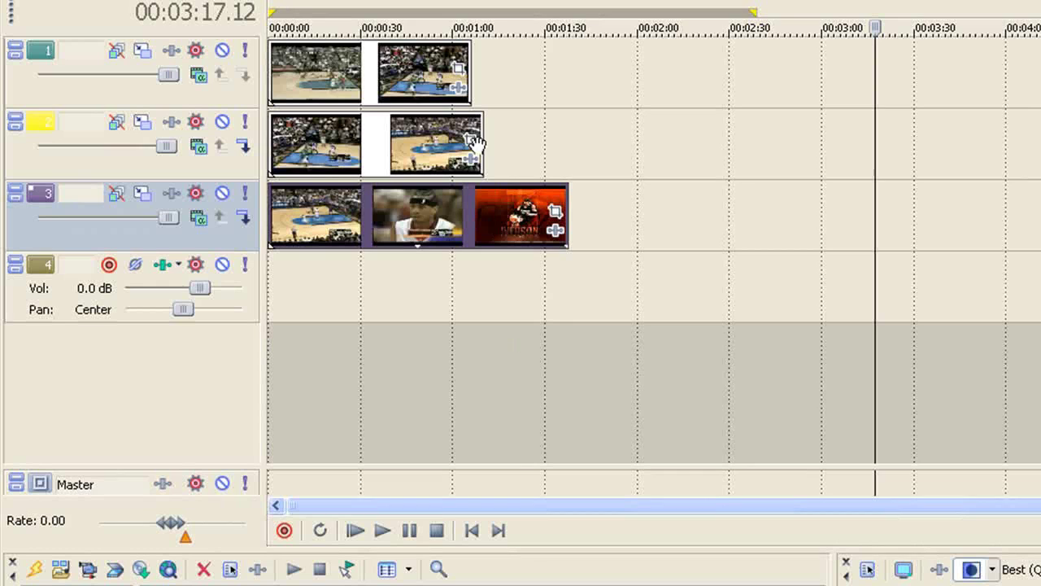
left_click(467, 532)
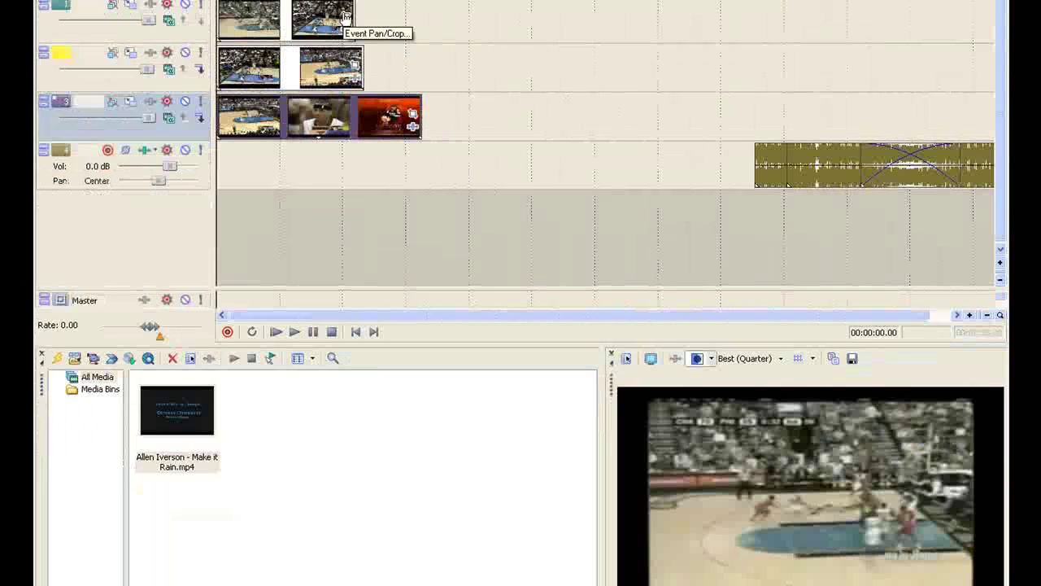
Enlarge the track 1 clip's Pan/Crop frame to shrink its picture
left_click(663, 134)
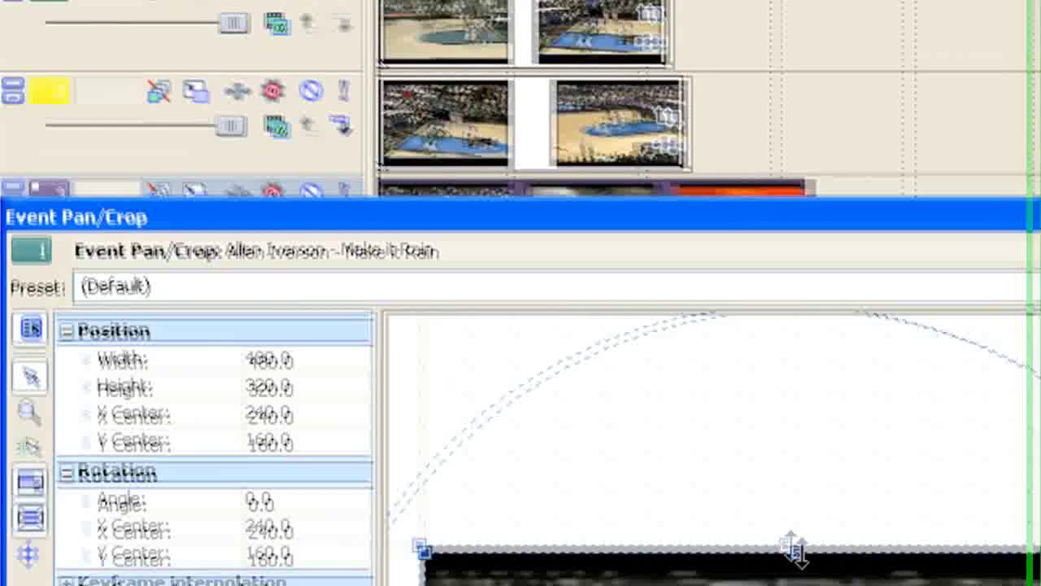
left_click_drag(413, 269, 412, 221)
left_click_drag(797, 448, 801, 284)
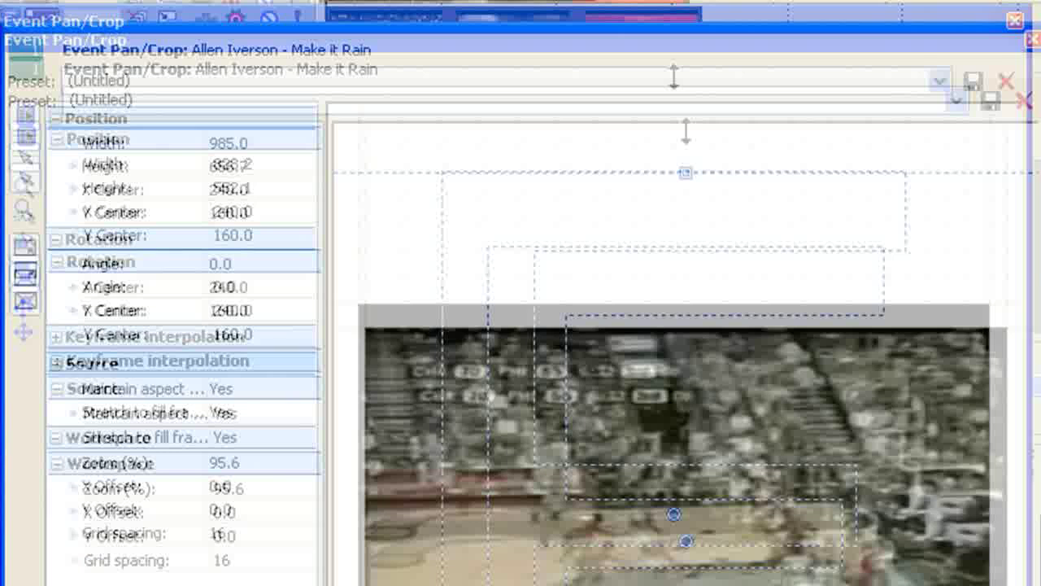
left_click_drag(686, 130, 641, 297)
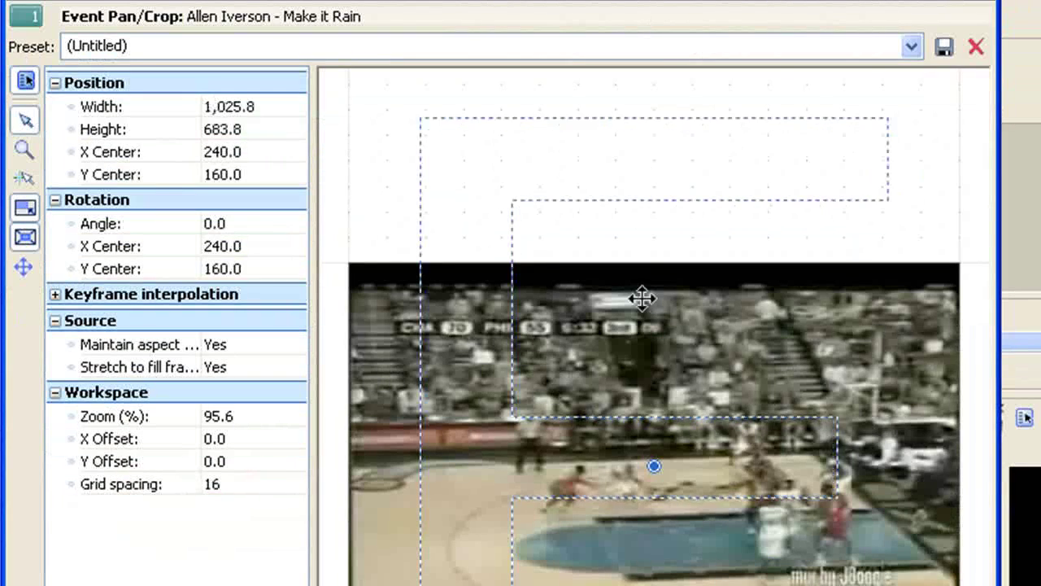
scroll(611, 379, "up", 1)
scroll(624, 364, "down", 1)
scroll(625, 363, "up", 2)
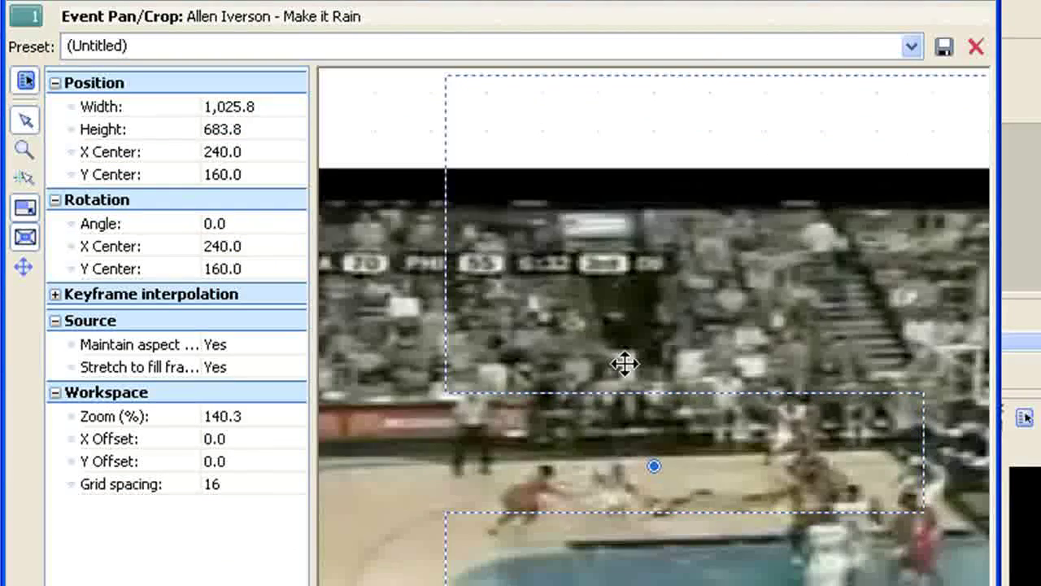
scroll(624, 364, "down", 3)
scroll(624, 364, "down", 2)
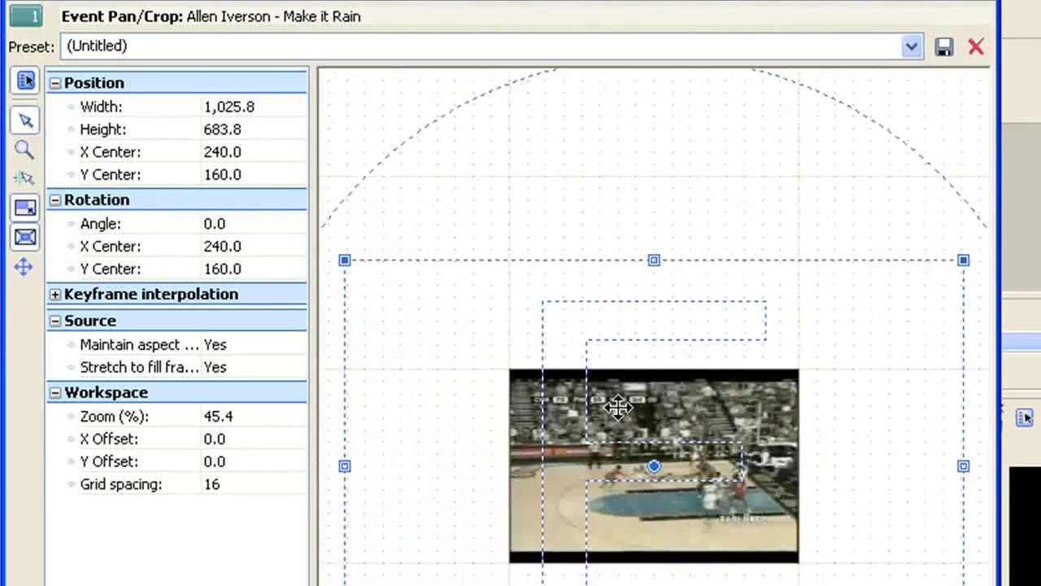
scroll(618, 406, "down", 2)
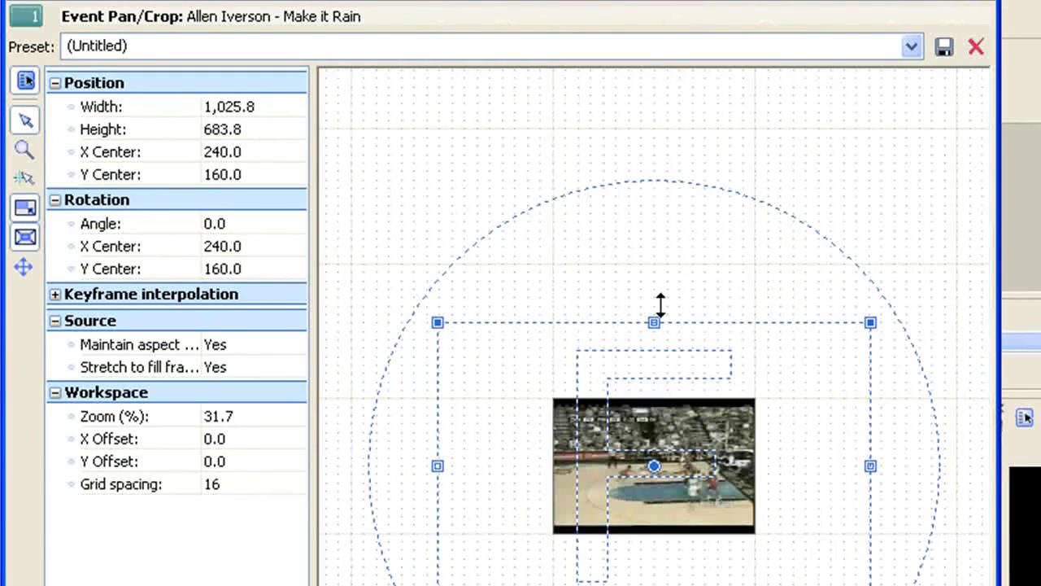
Fine-tune the crop frame size and shift it to push the inset toward a corner
left_click_drag(656, 317, 657, 193)
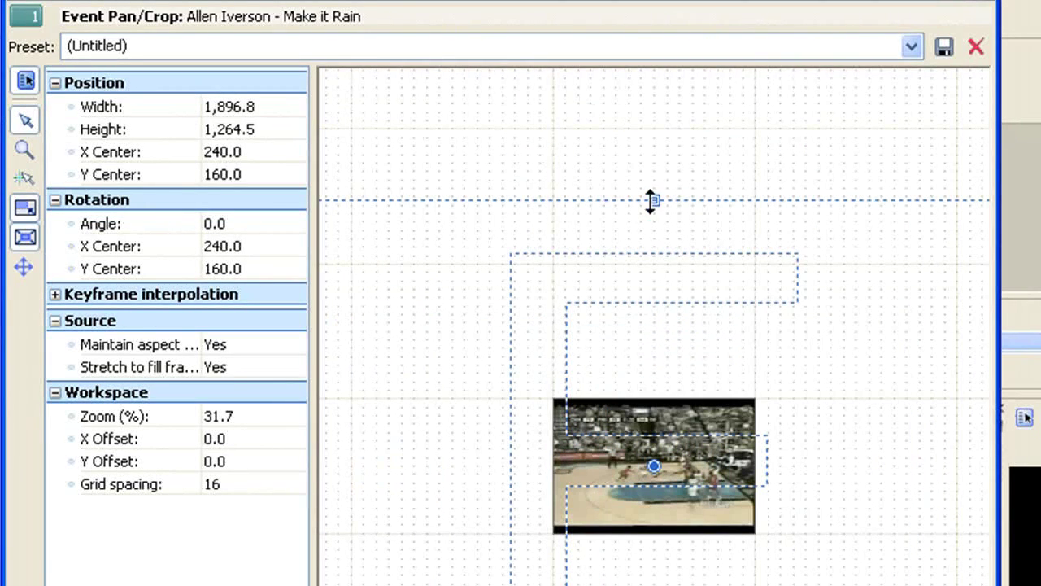
left_click_drag(651, 196, 651, 250)
left_click_drag(670, 426, 828, 530)
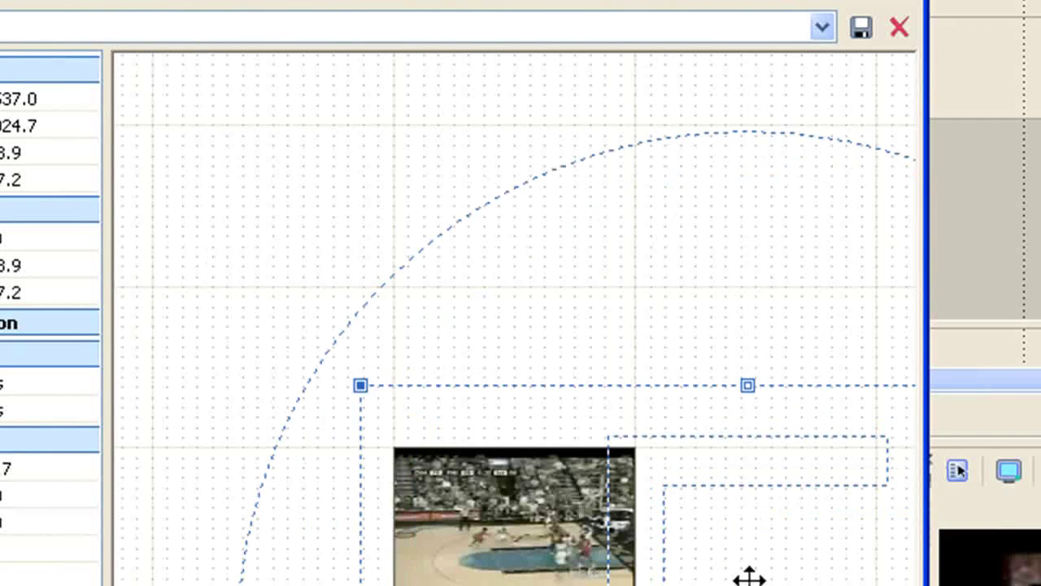
left_click_drag(749, 578, 795, 585)
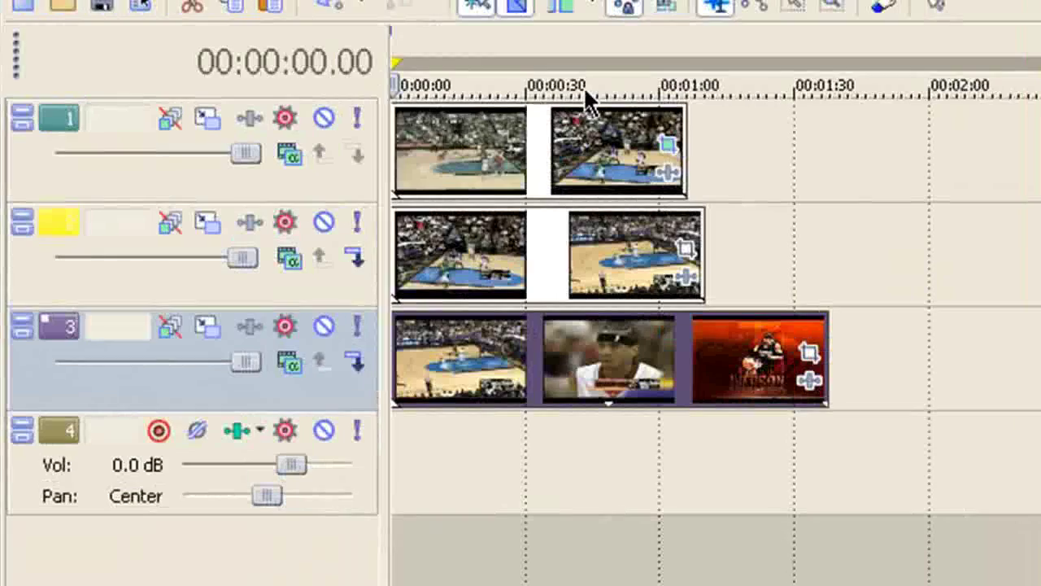
Enlarge the Pan/Crop frame of track 2's second clip to shrink it
left_click(688, 233)
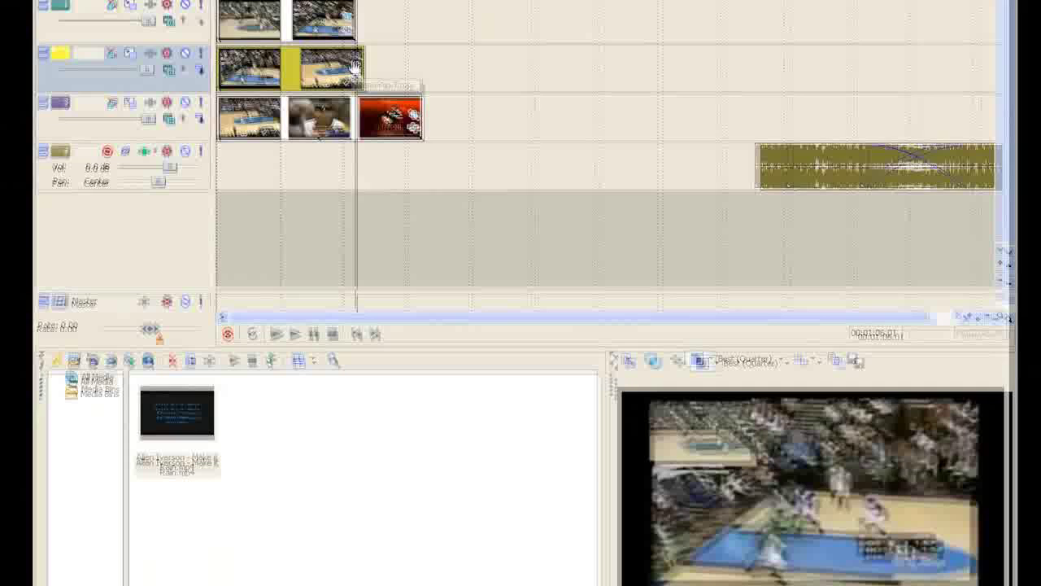
left_click(540, 165)
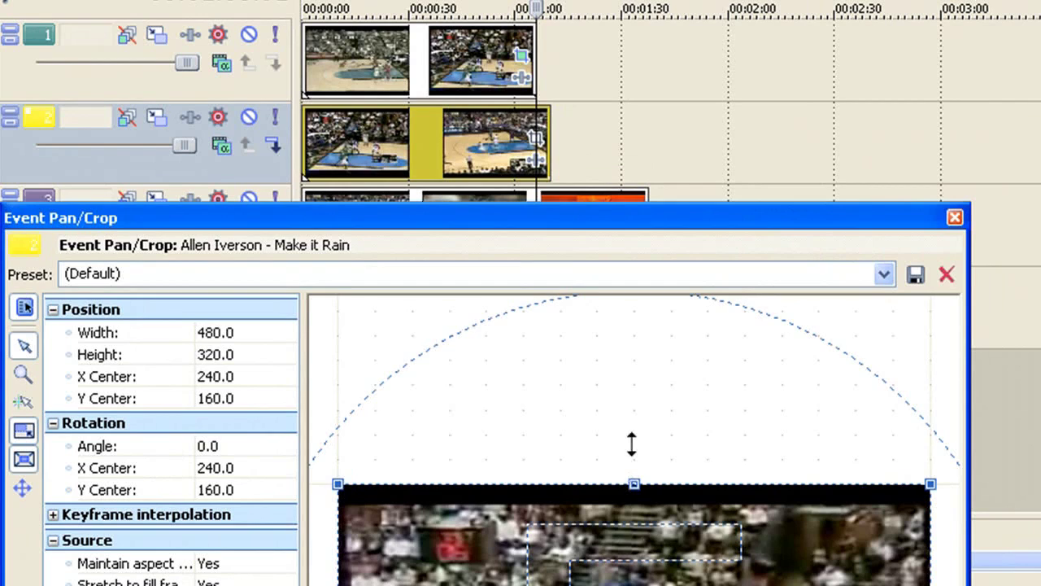
left_click_drag(631, 443, 631, 116)
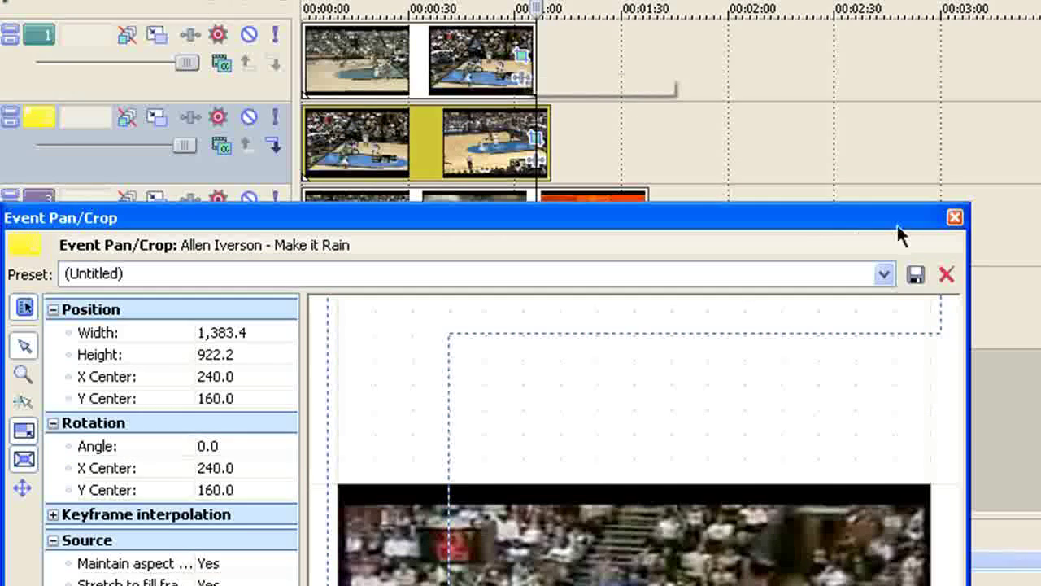
left_click(955, 218)
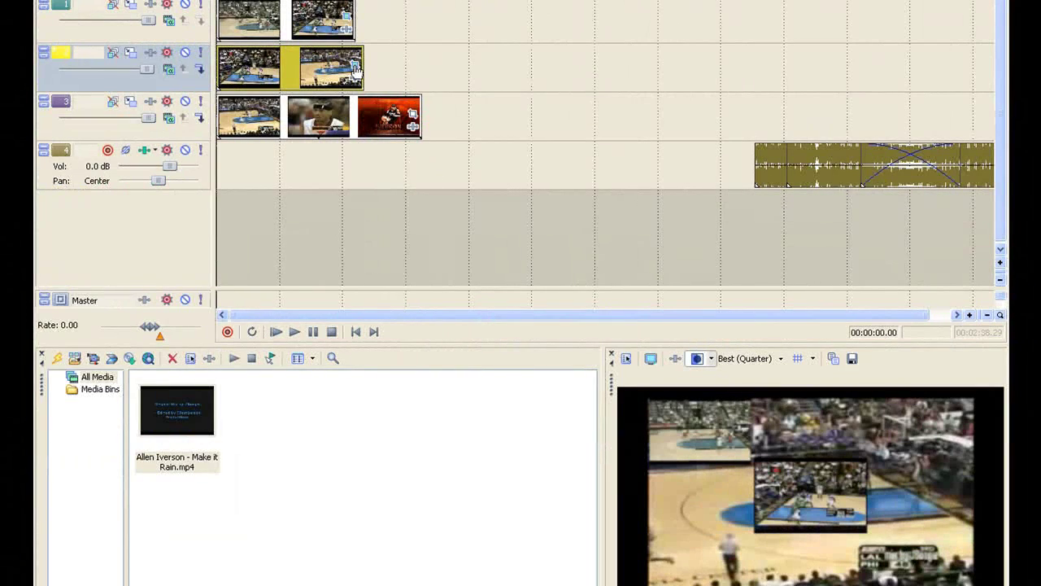
Resize that clip's crop frame again and shift the inset into the upper-right corner
left_click(356, 67)
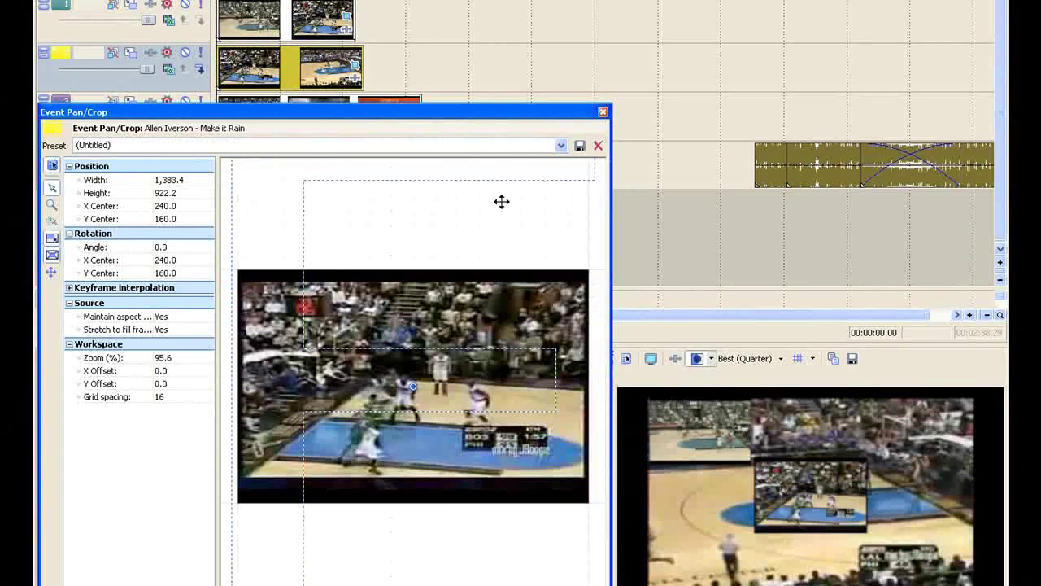
scroll(785, 507, "up", 3)
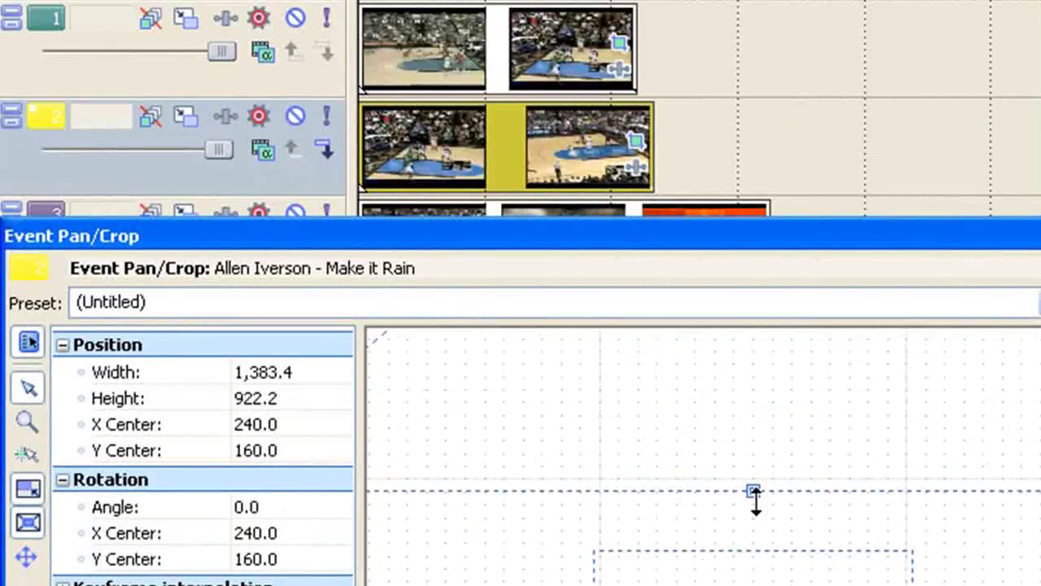
scroll(756, 500, "down", 1)
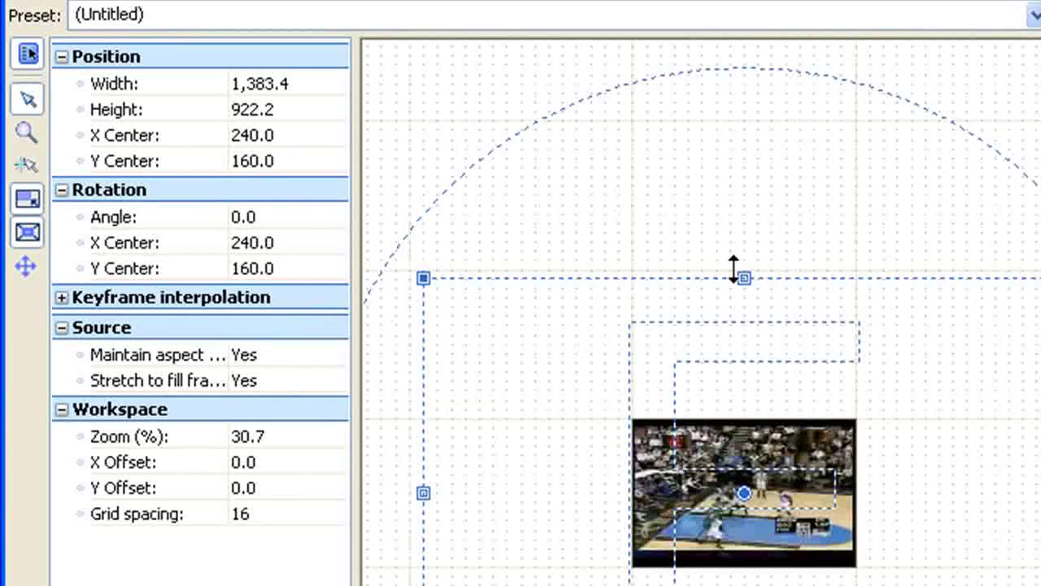
mouse_move(733, 269)
left_mouse_down()
mouse_move(719, 179)
mouse_move(721, 251)
mouse_move(736, 256)
left_mouse_up()
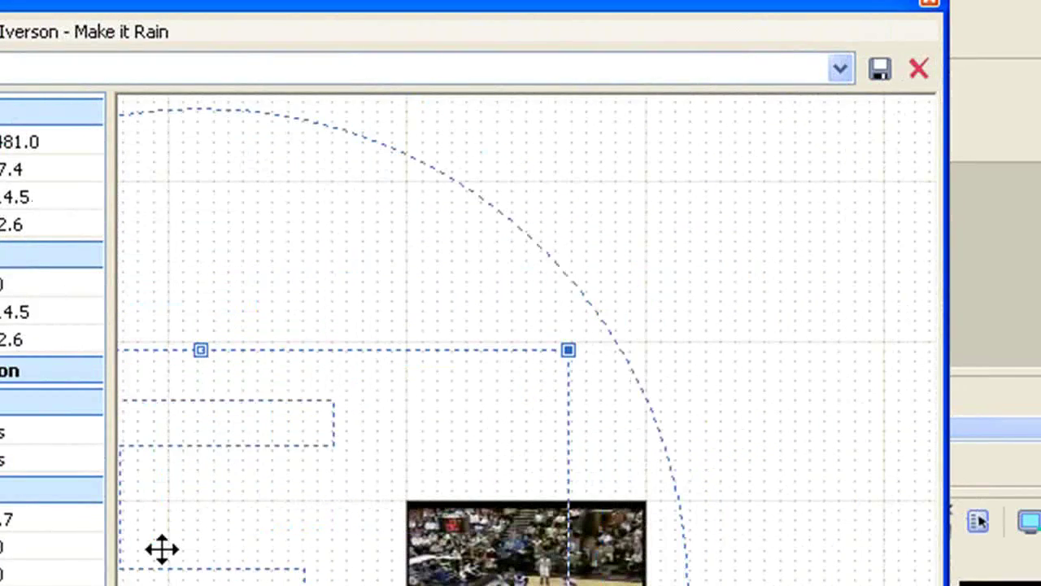
left_click_drag(162, 549, 228, 582)
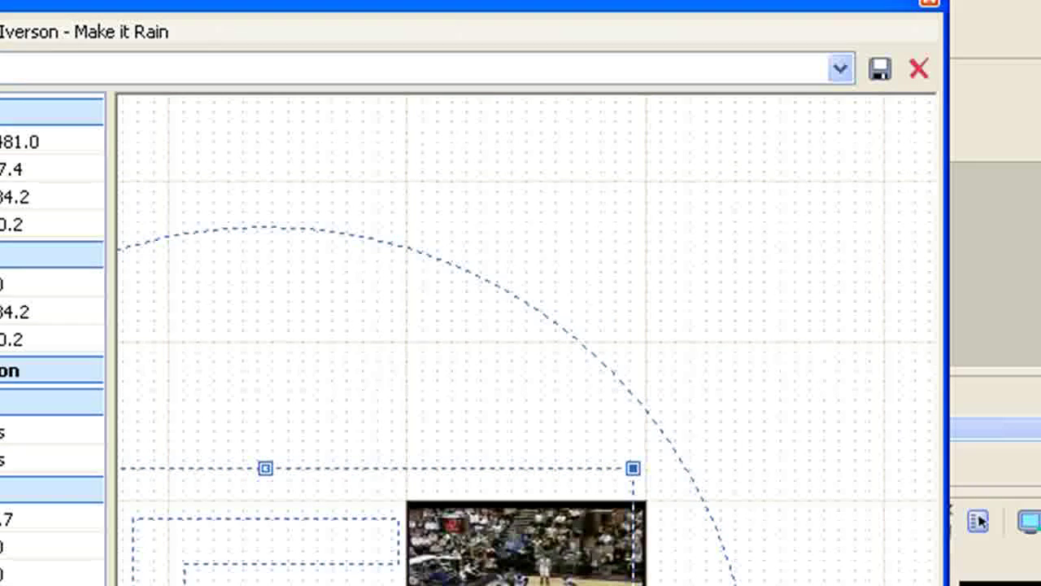
left_click(935, 5)
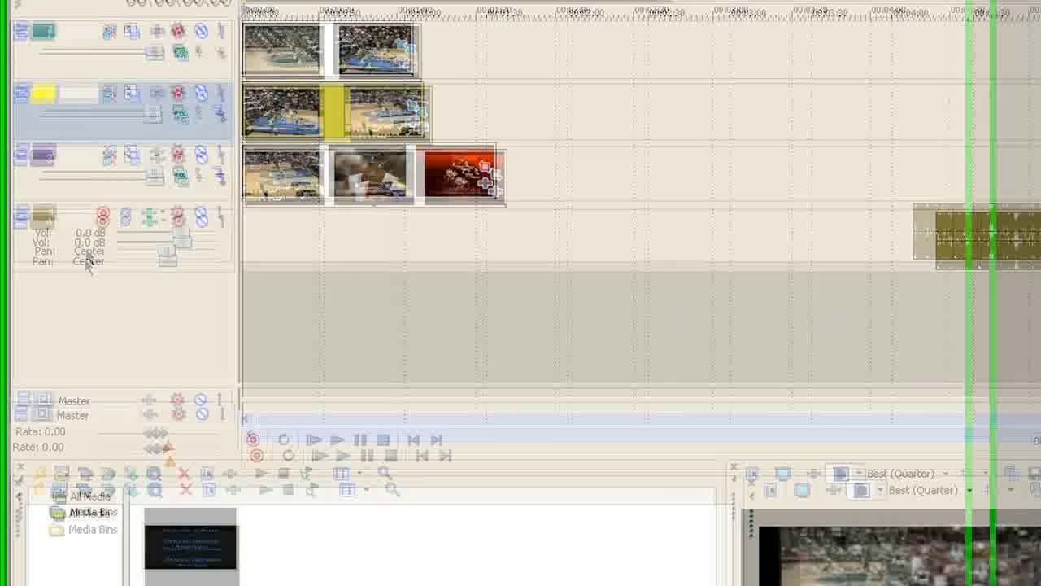
Delete old audio track 4 and place the song's audio on new track 5 from the start
left_click(94, 187)
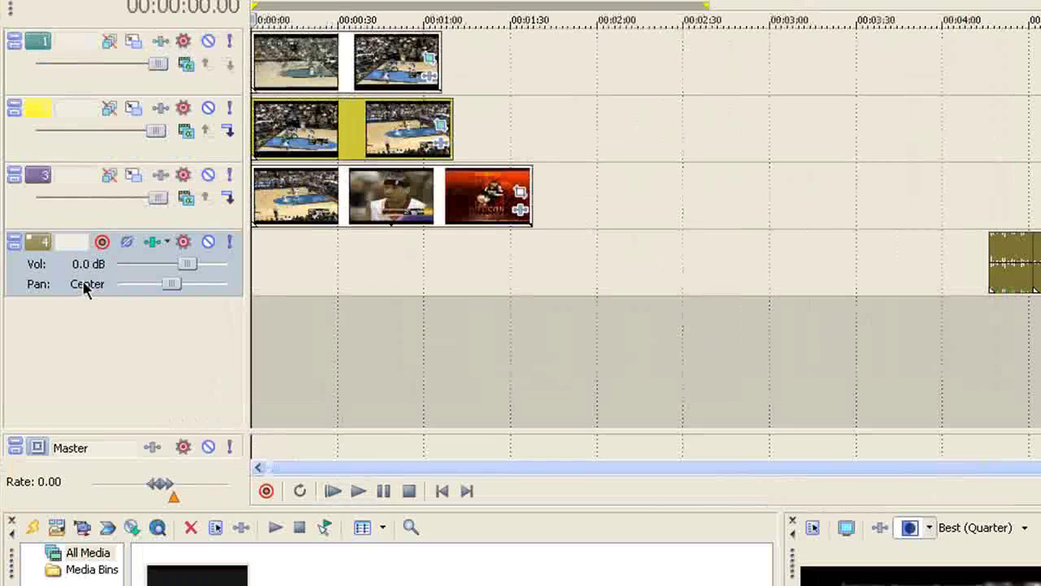
key("Delete")
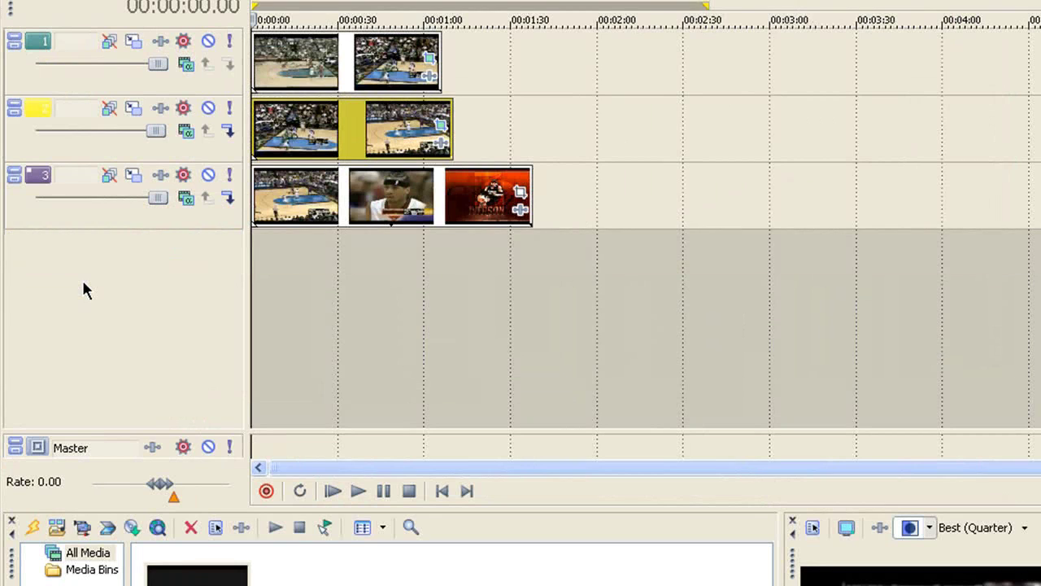
left_click_drag(148, 568, 886, 111)
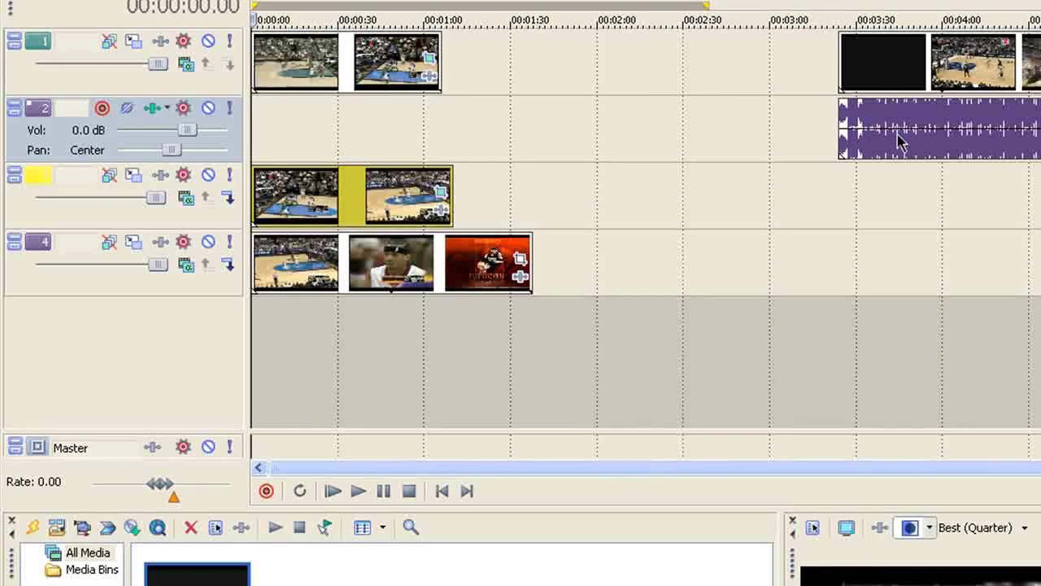
left_click(895, 128)
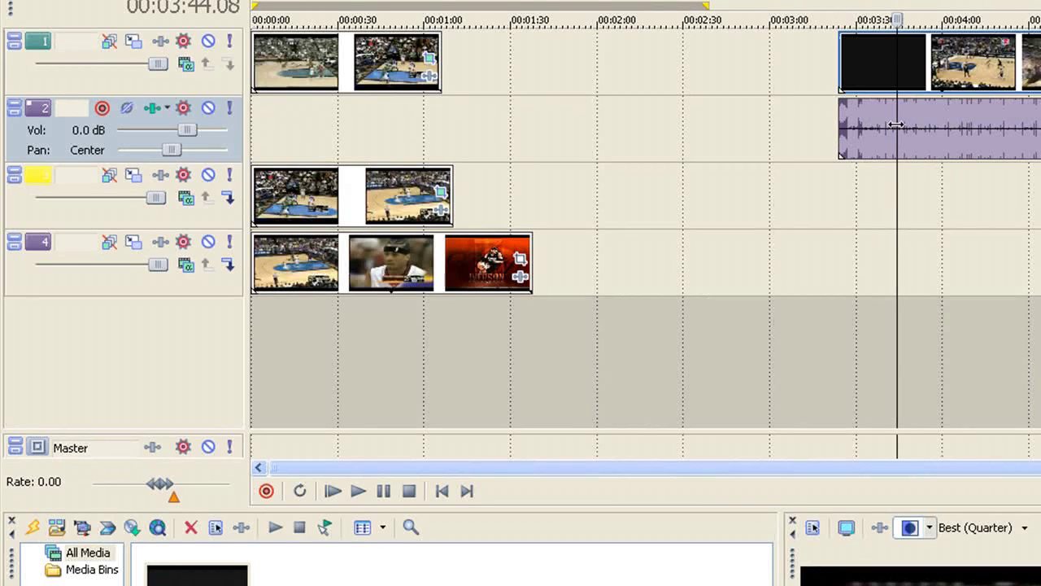
left_click(934, 57)
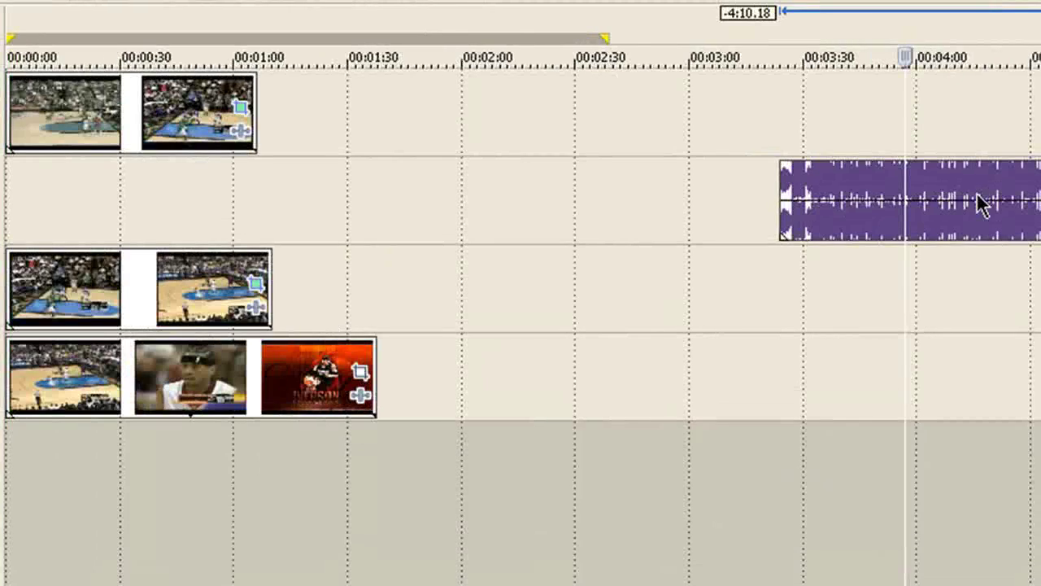
left_click_drag(656, 444, 65, 434)
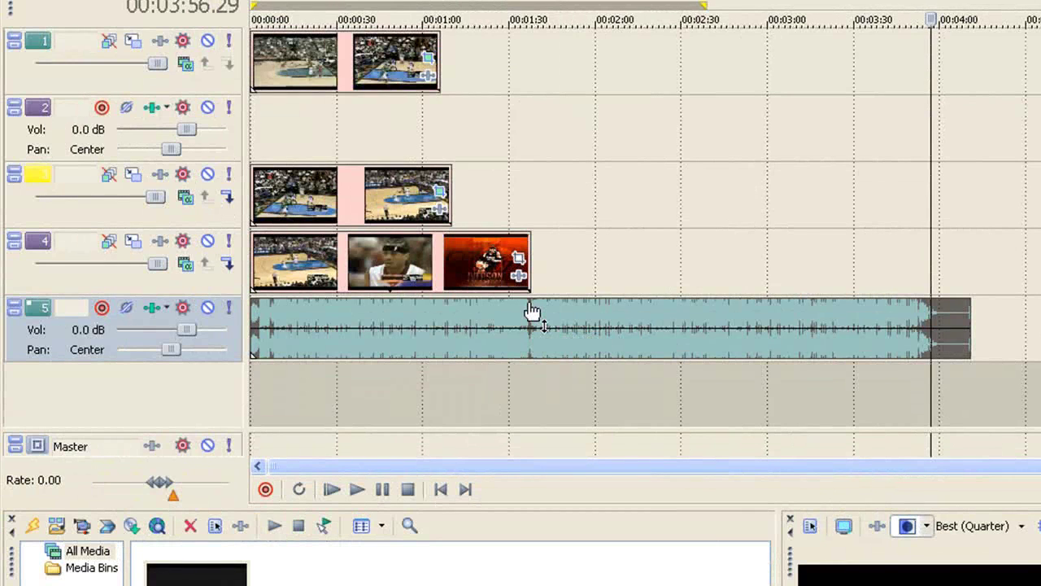
Delete empty track 2, split the song at track 3's last clip end, and delete the overhang
left_click(44, 134)
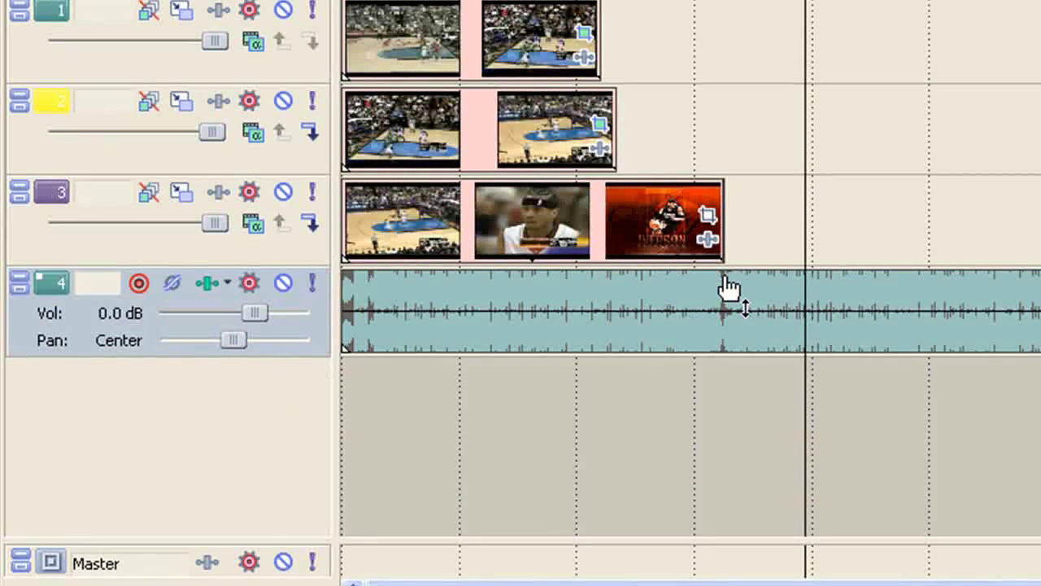
mouse_move(726, 289)
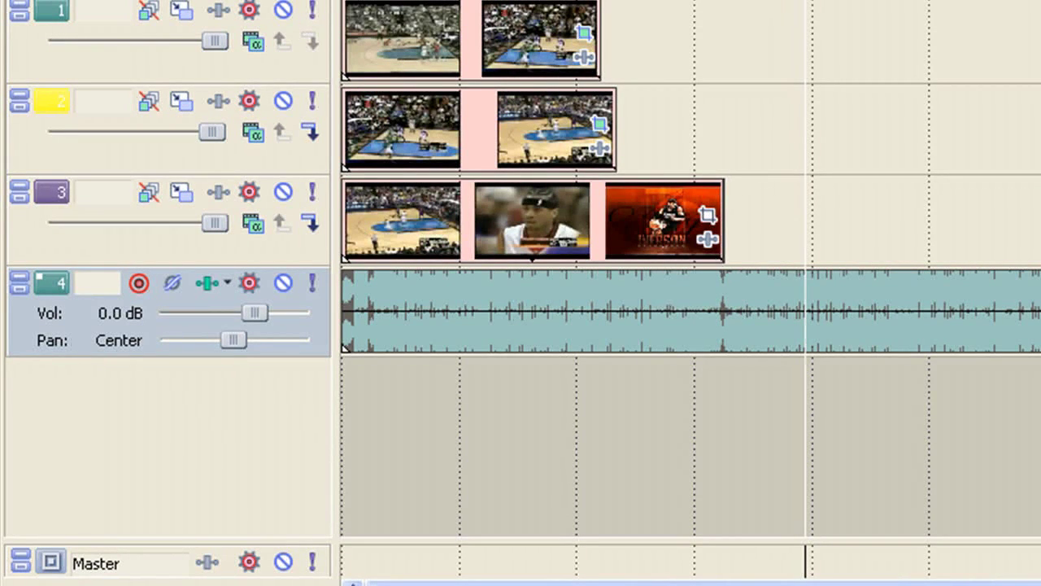
left_click(715, 257)
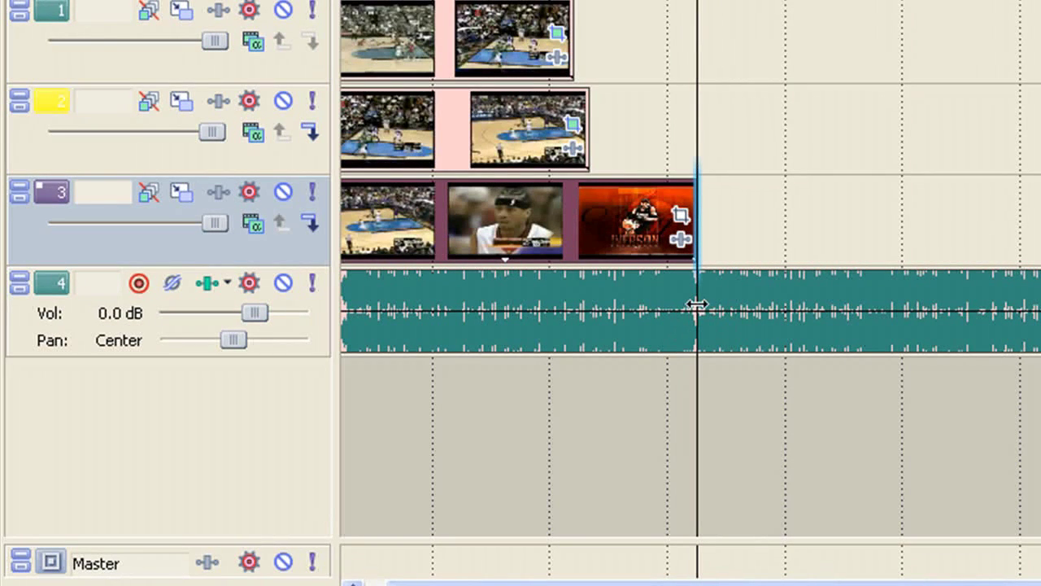
left_click(699, 347)
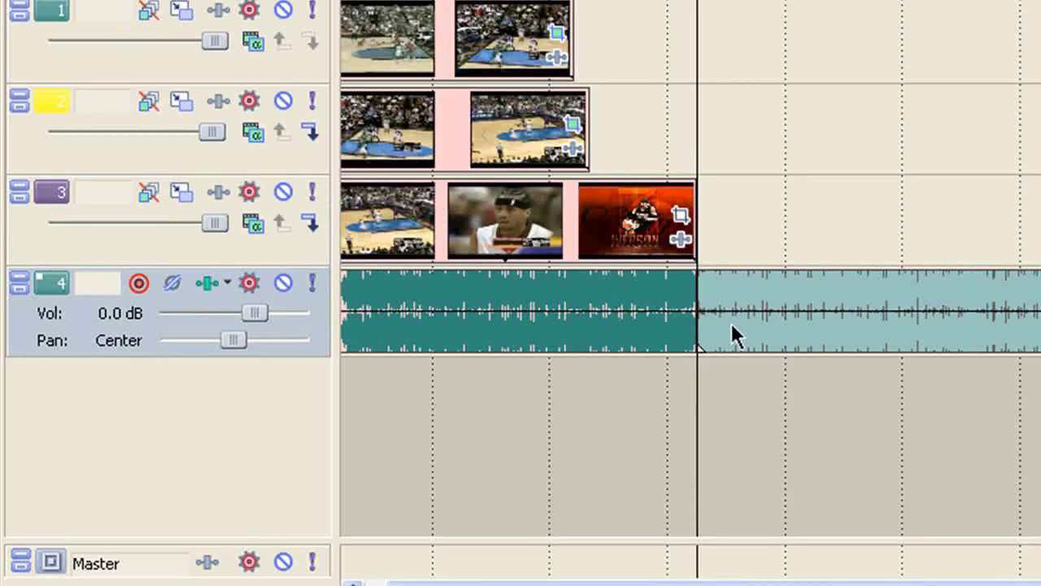
left_click_drag(754, 304, 855, 307)
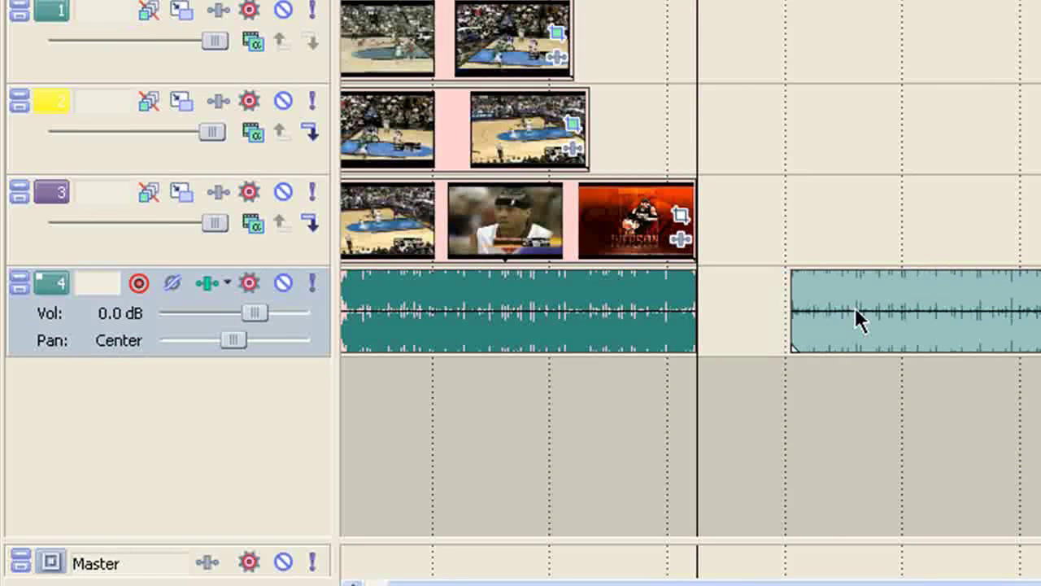
key("Delete")
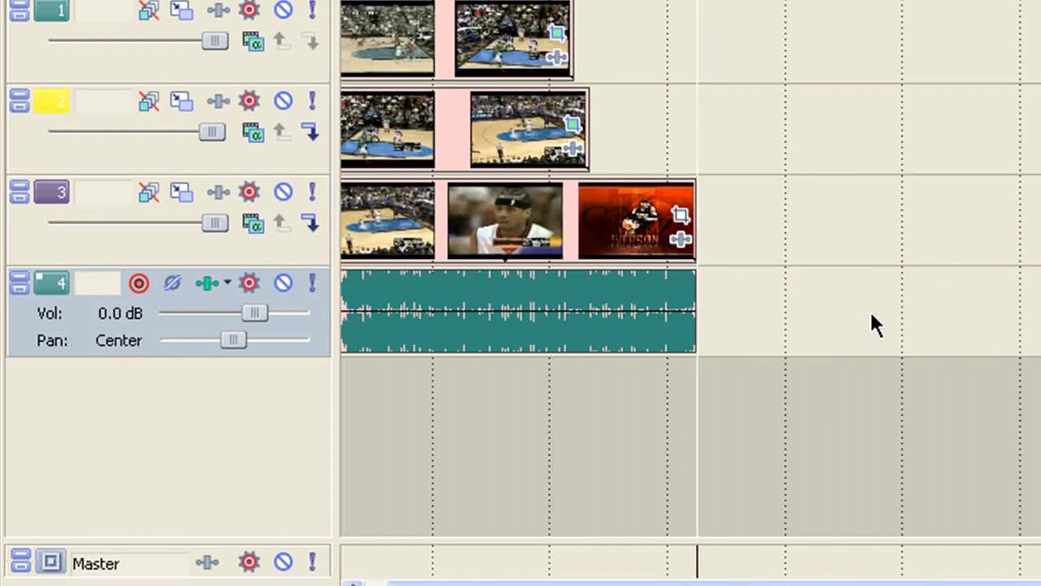
left_click(870, 313)
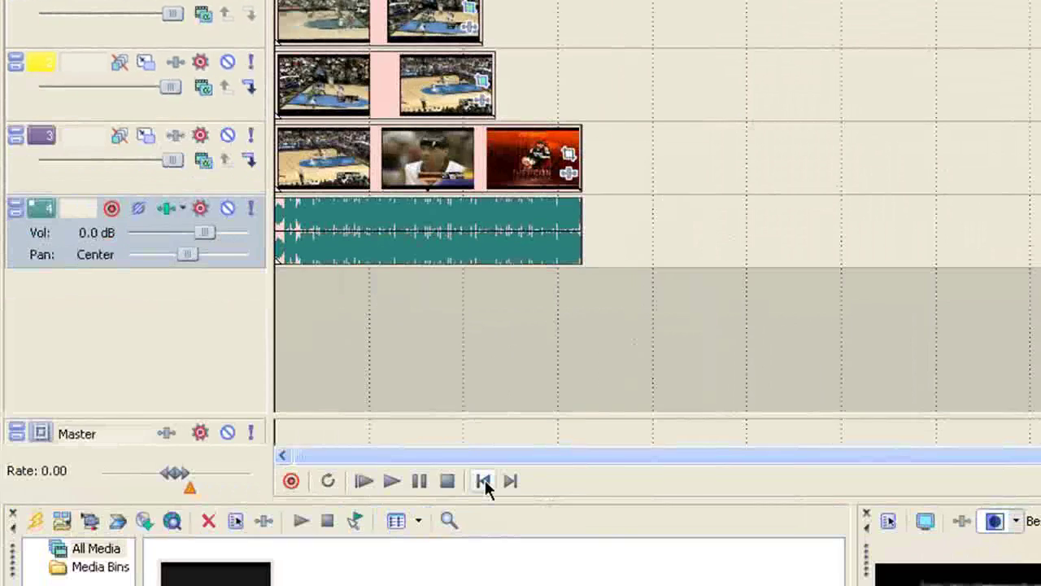
Jump the playhead back to 00:00:00 with Go to Start
left_click(483, 480)
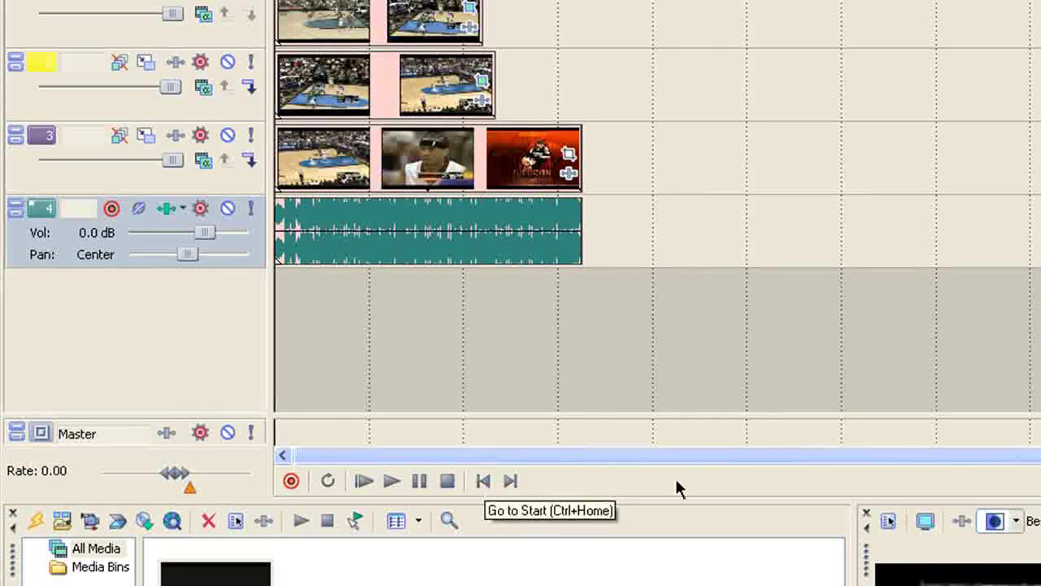